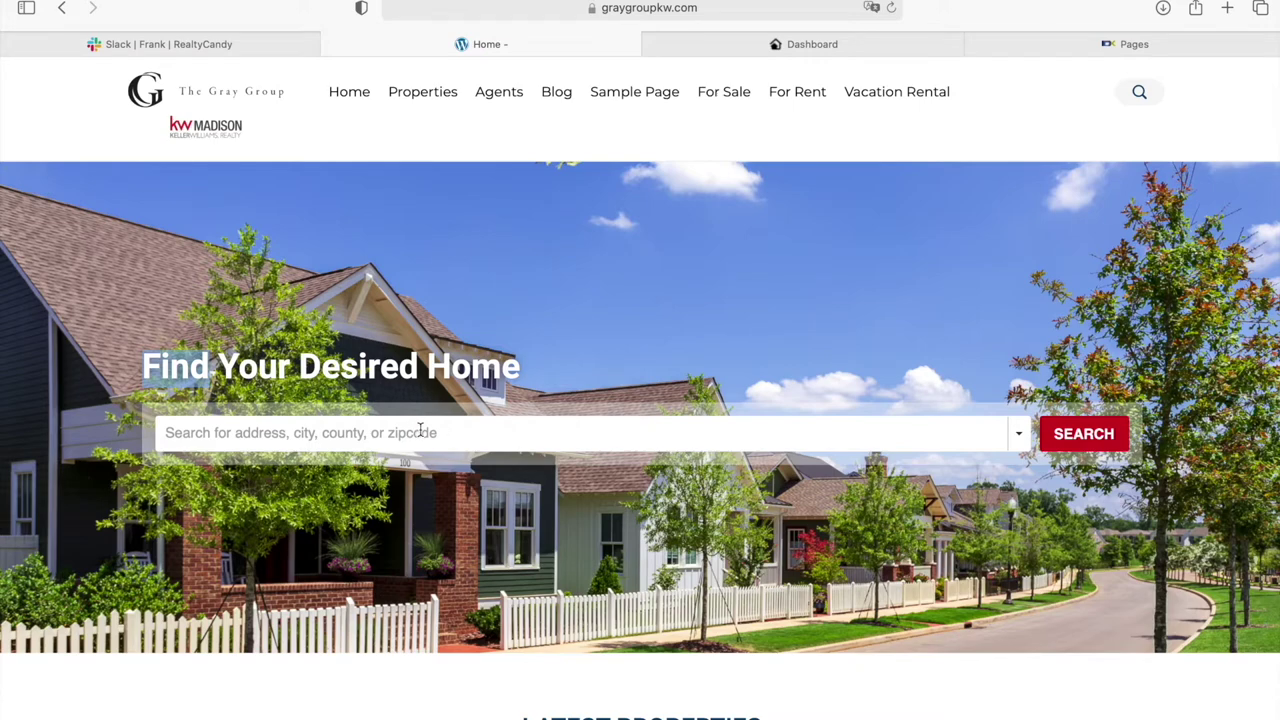
# - Open the Omnisearch Generator app from the dashboard's Apps list, then return to the Gray Group search box
pyautogui.click(786, 46)
pyautogui.scroll(10, 440, 203)
pyautogui.click(133, 244)
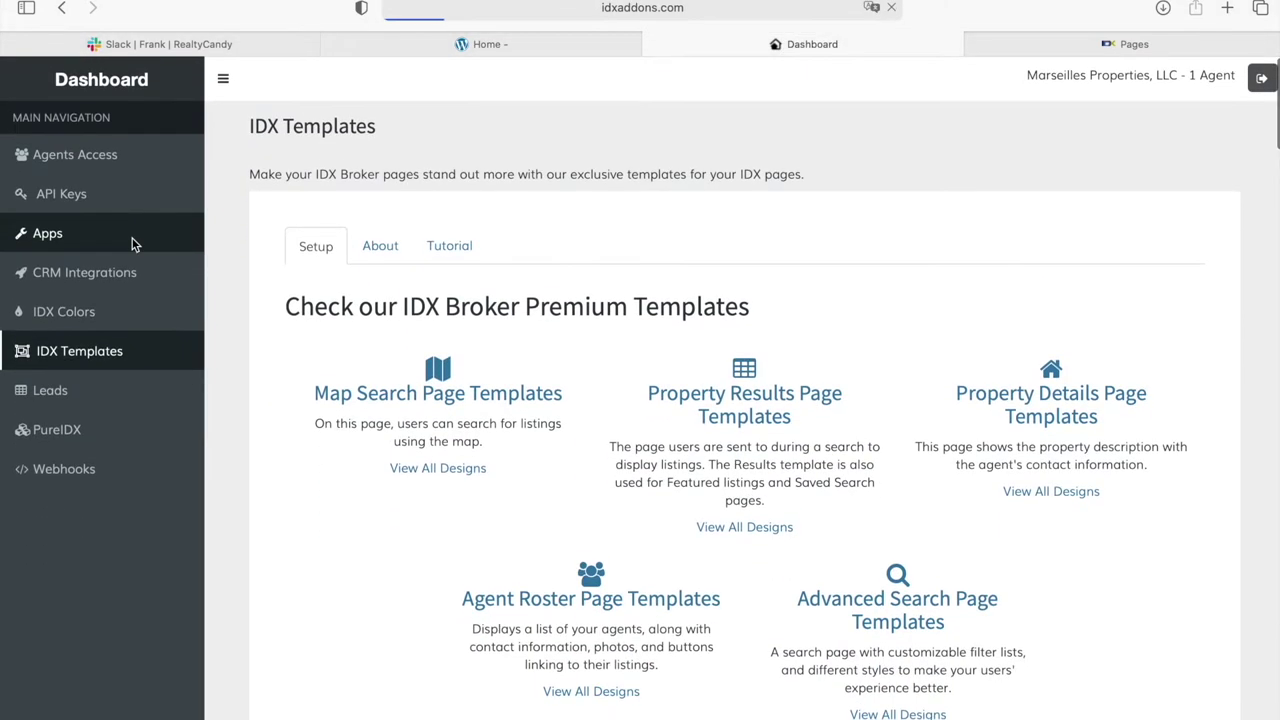
pyautogui.scroll(-5, 993, 446)
pyautogui.scroll(-2, 993, 446)
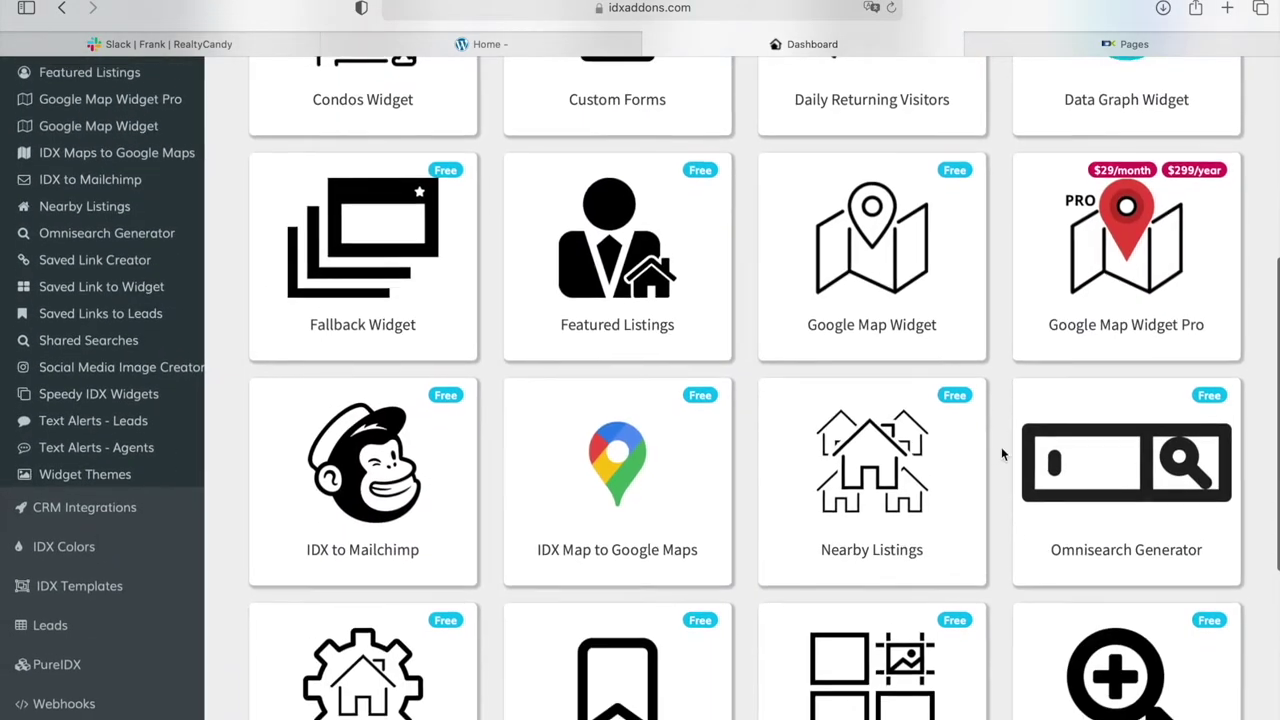
pyautogui.click(925, 220)
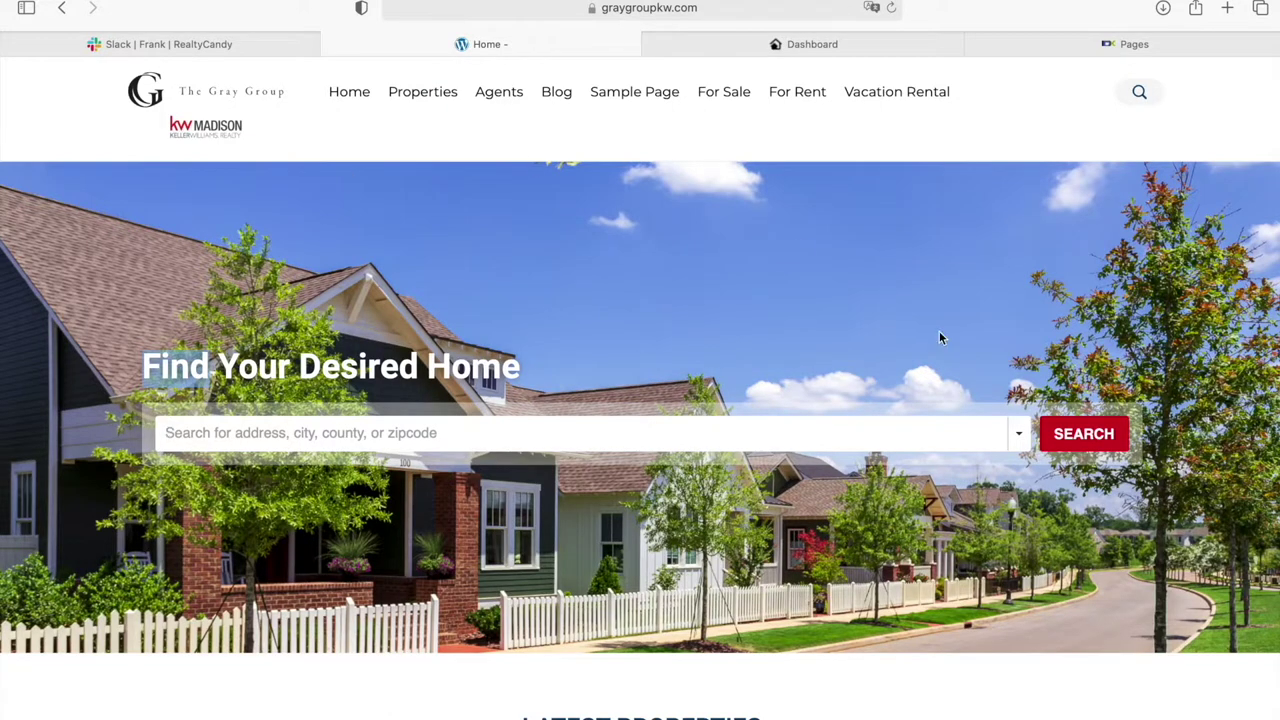
pyautogui.click(985, 437)
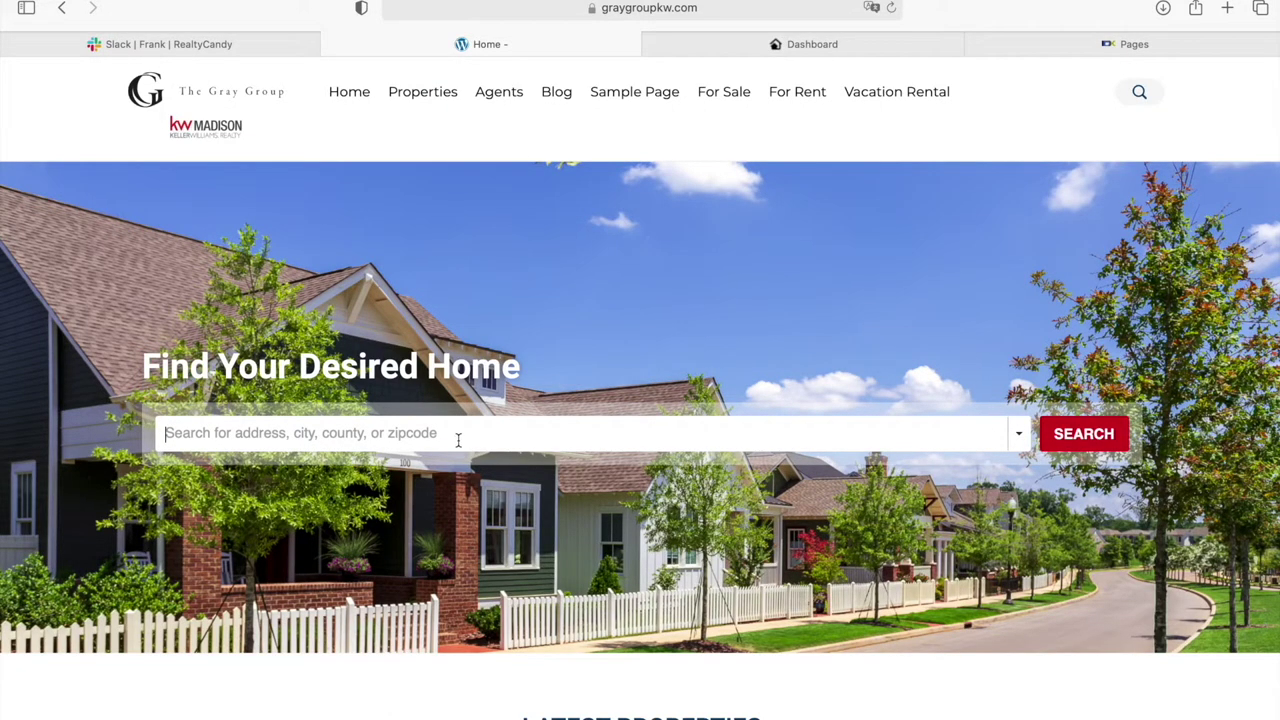
# - Pick Albertville from the 'a' location suggestions and scroll the Latest Properties listings before returning to the dashboard
pyautogui.write('a')
pyautogui.click(366, 497)
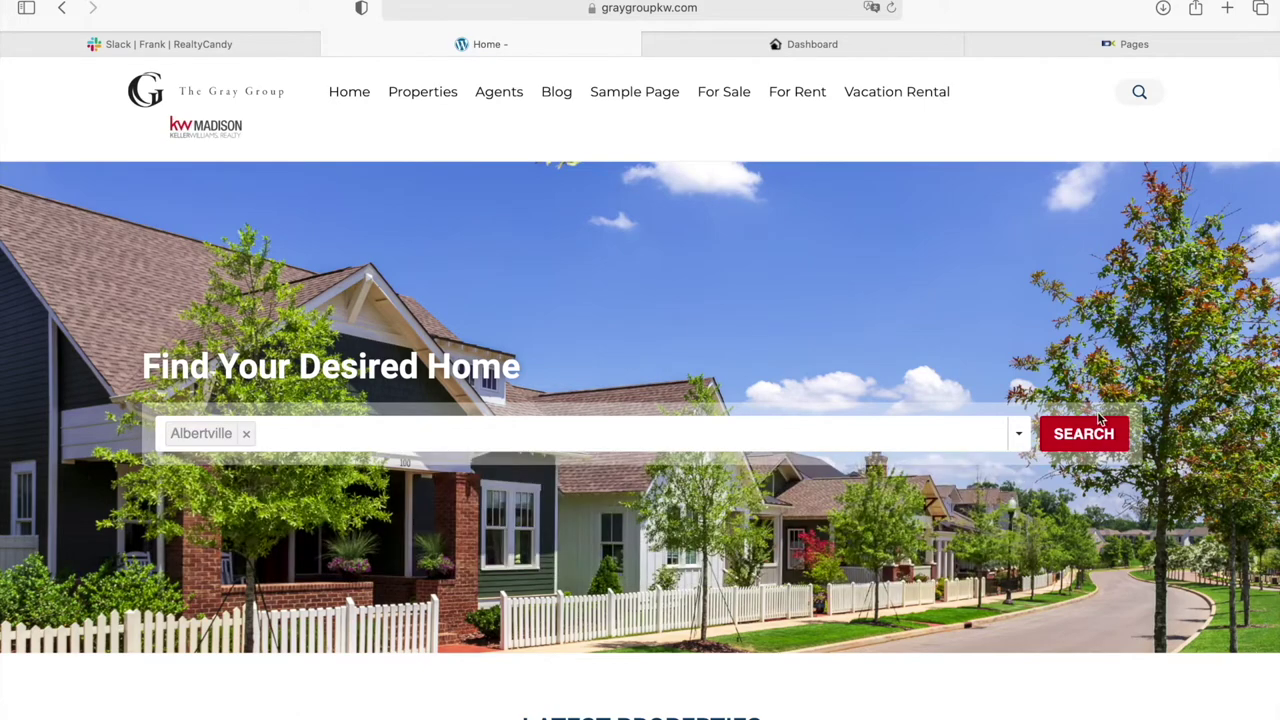
pyautogui.scroll(-5, 1128, 537)
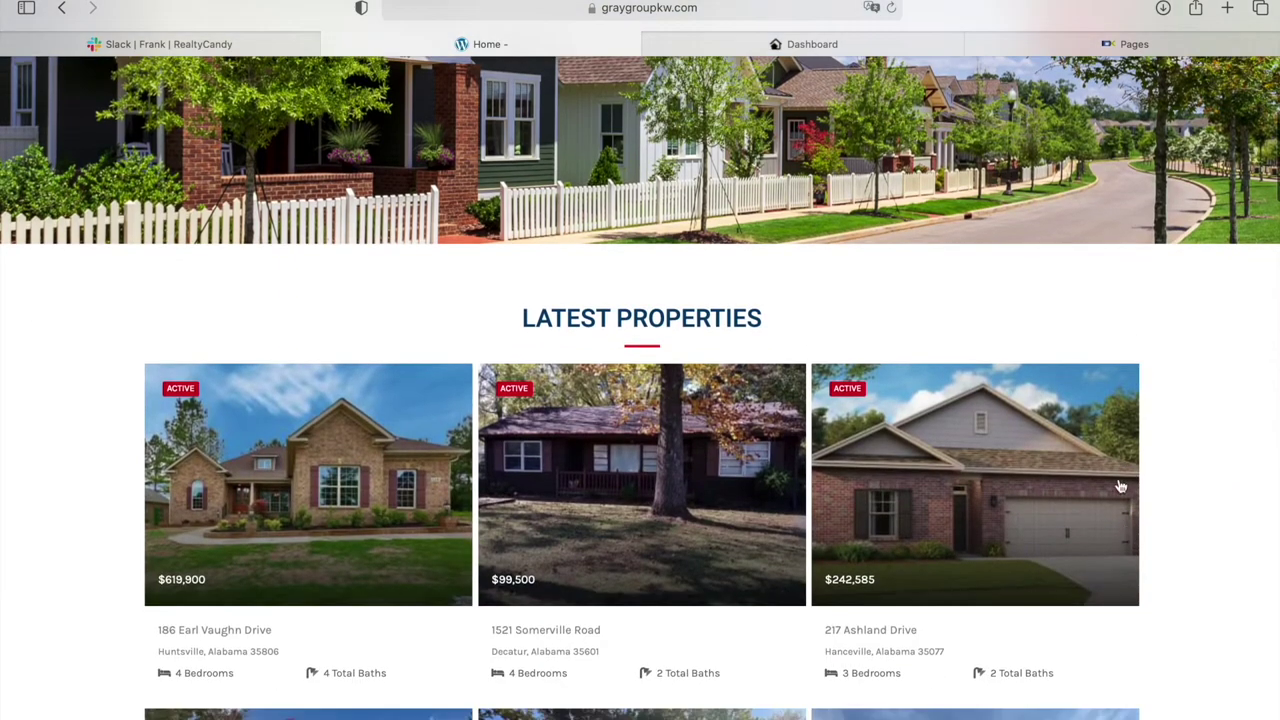
pyautogui.scroll(-3, 600, 530)
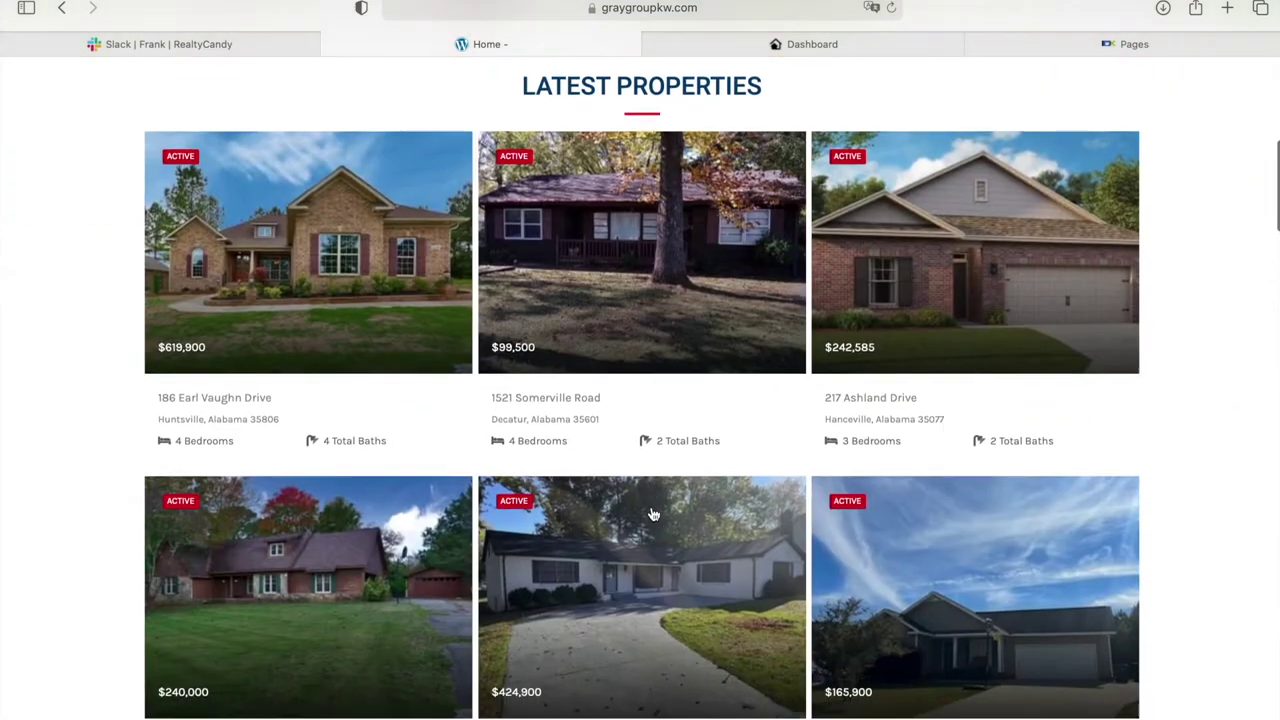
pyautogui.scroll(2, 654, 490)
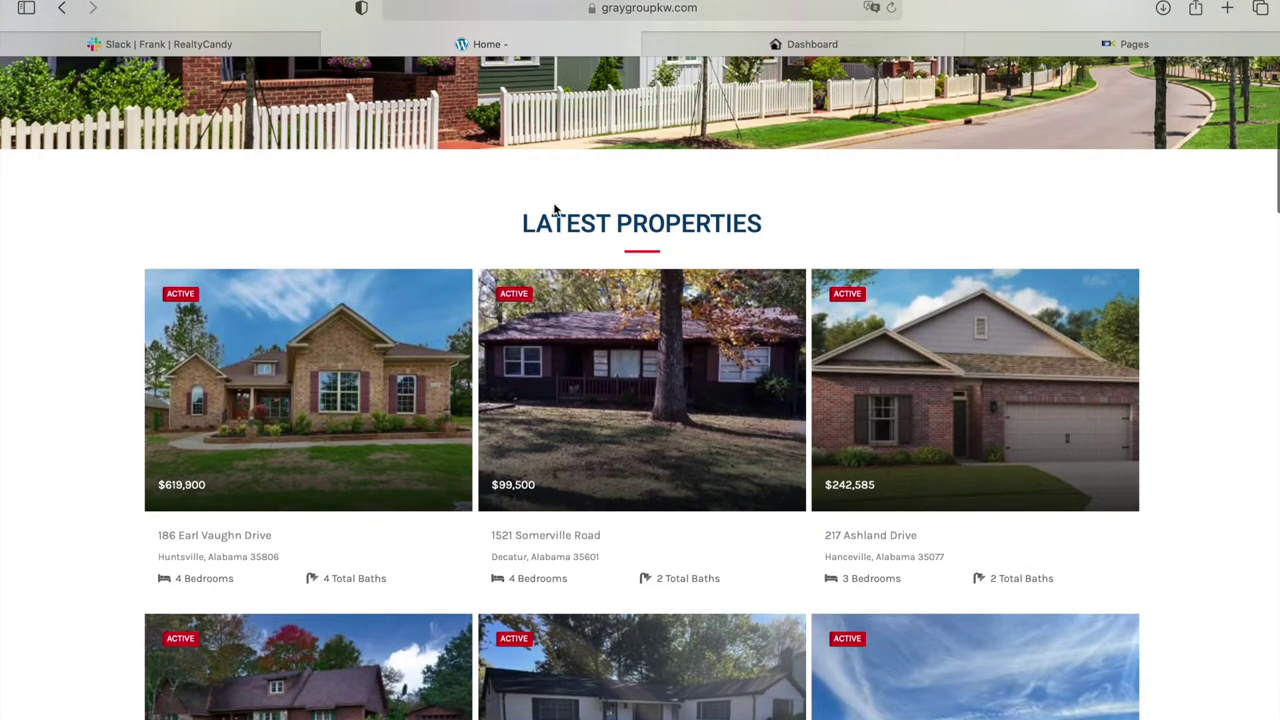
pyautogui.scroll(-3, 502, 230)
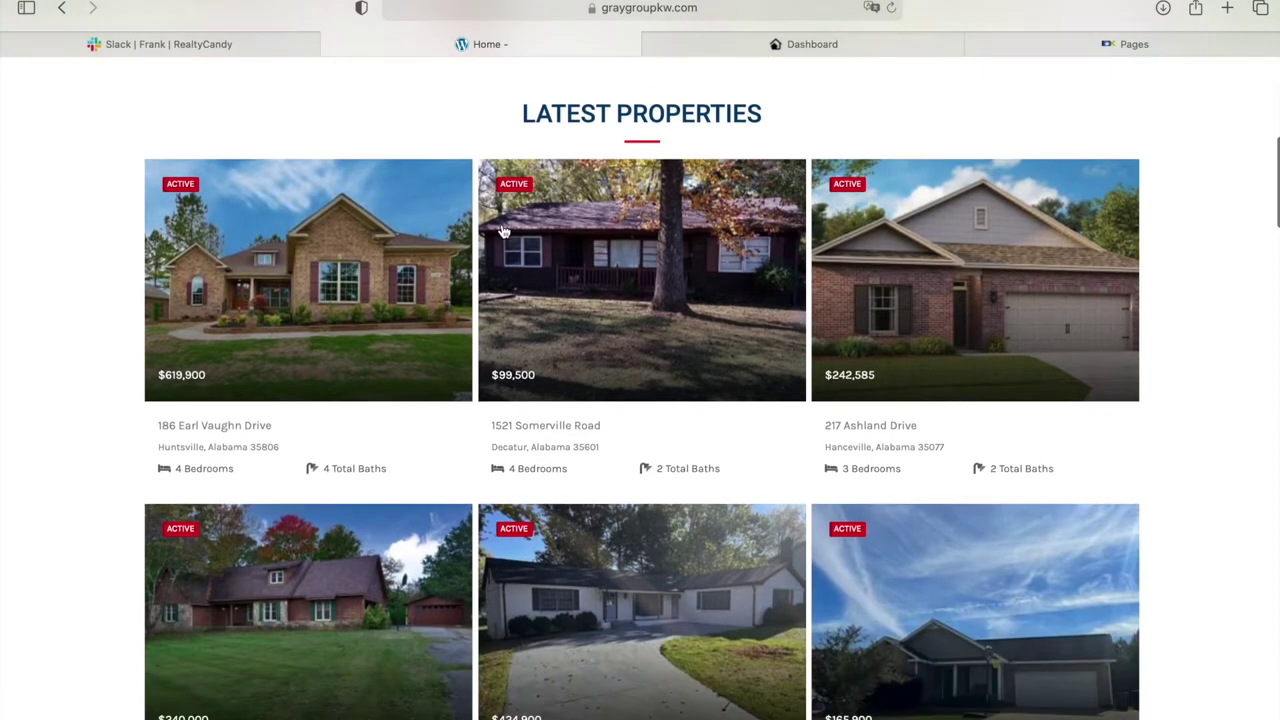
pyautogui.scroll(1, 503, 231)
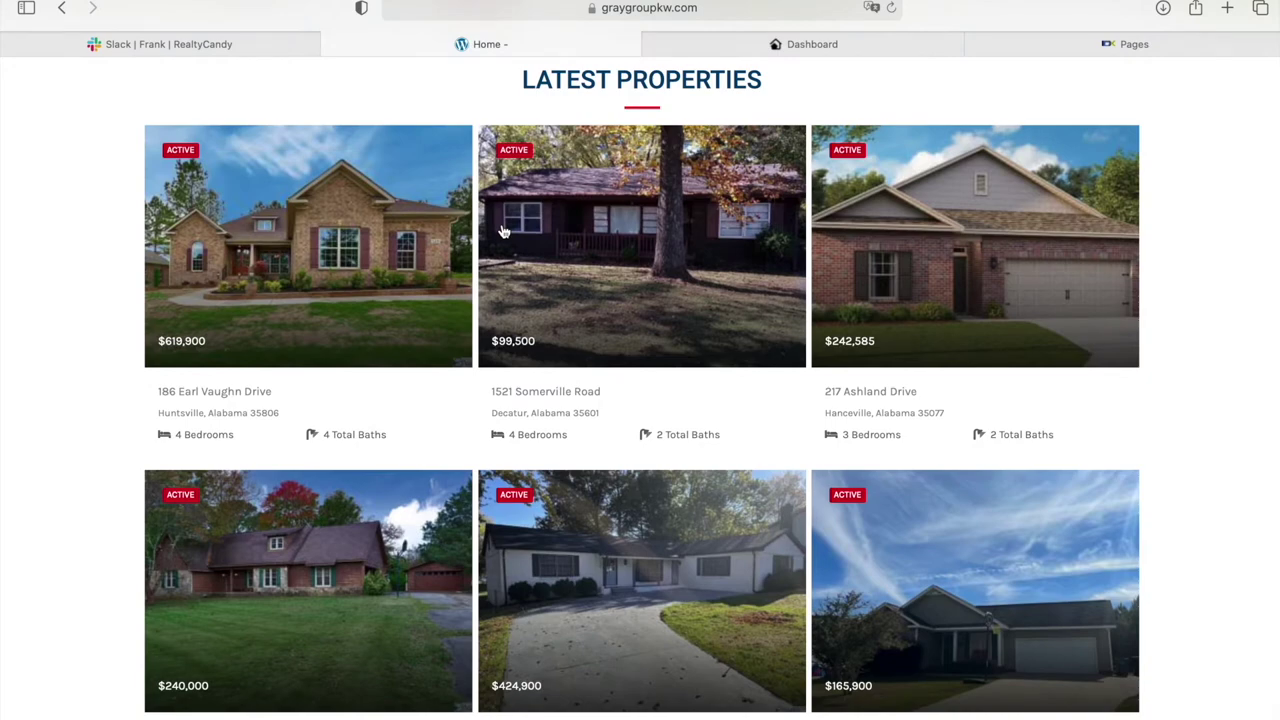
pyautogui.scroll(1, 503, 231)
pyautogui.click(805, 45)
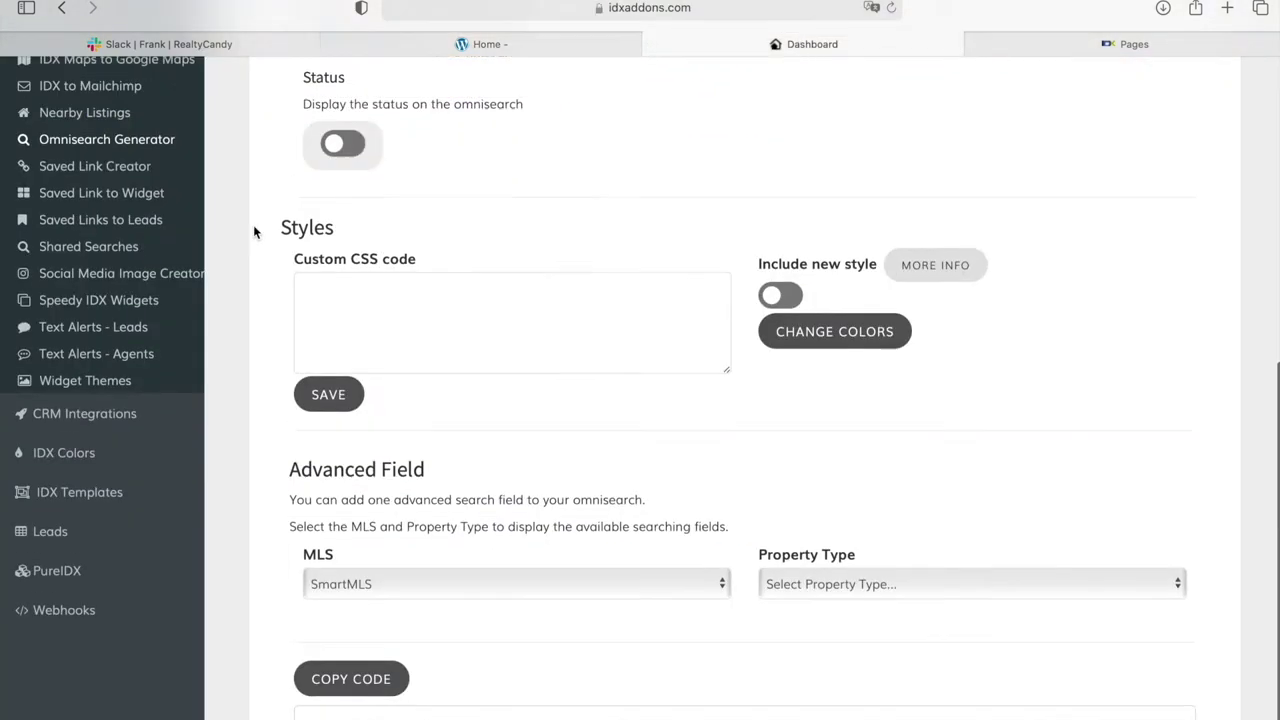
# - Choose the SweetHome theme for Speedy IDX Widgets via the Widget Themes app
pyautogui.scroll(1, 253, 231)
pyautogui.click(86, 494)
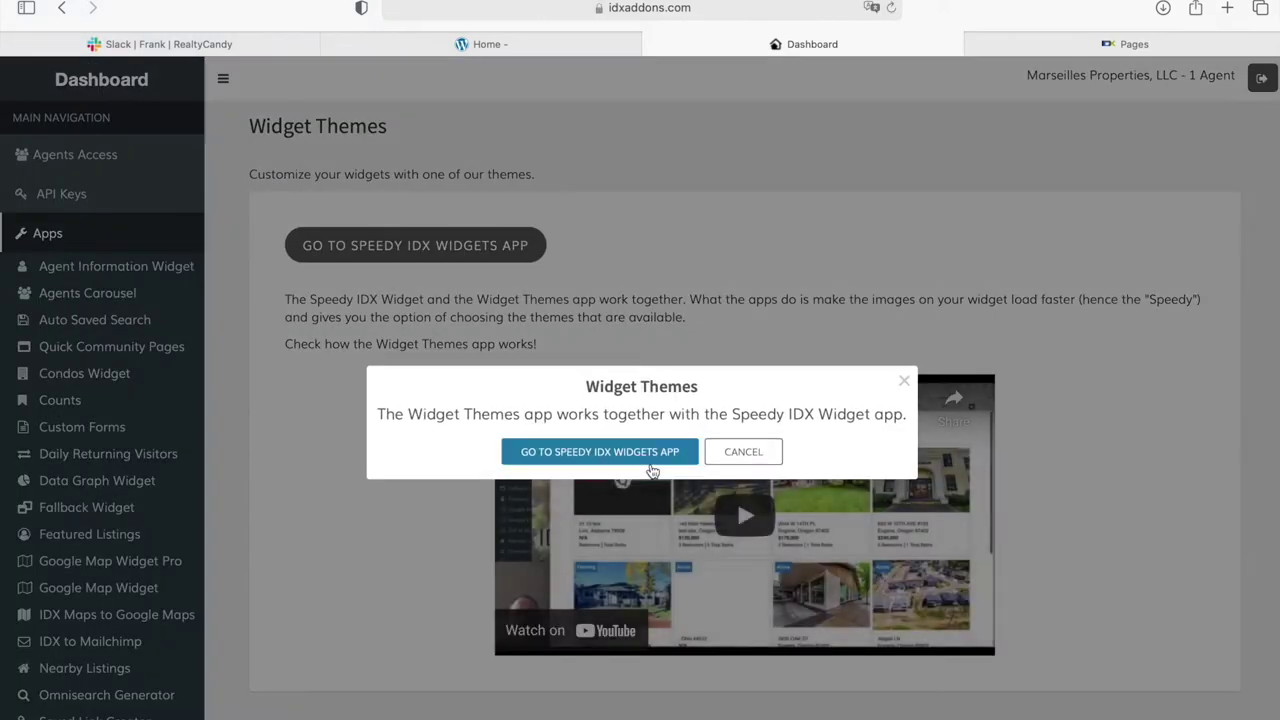
pyautogui.click(648, 455)
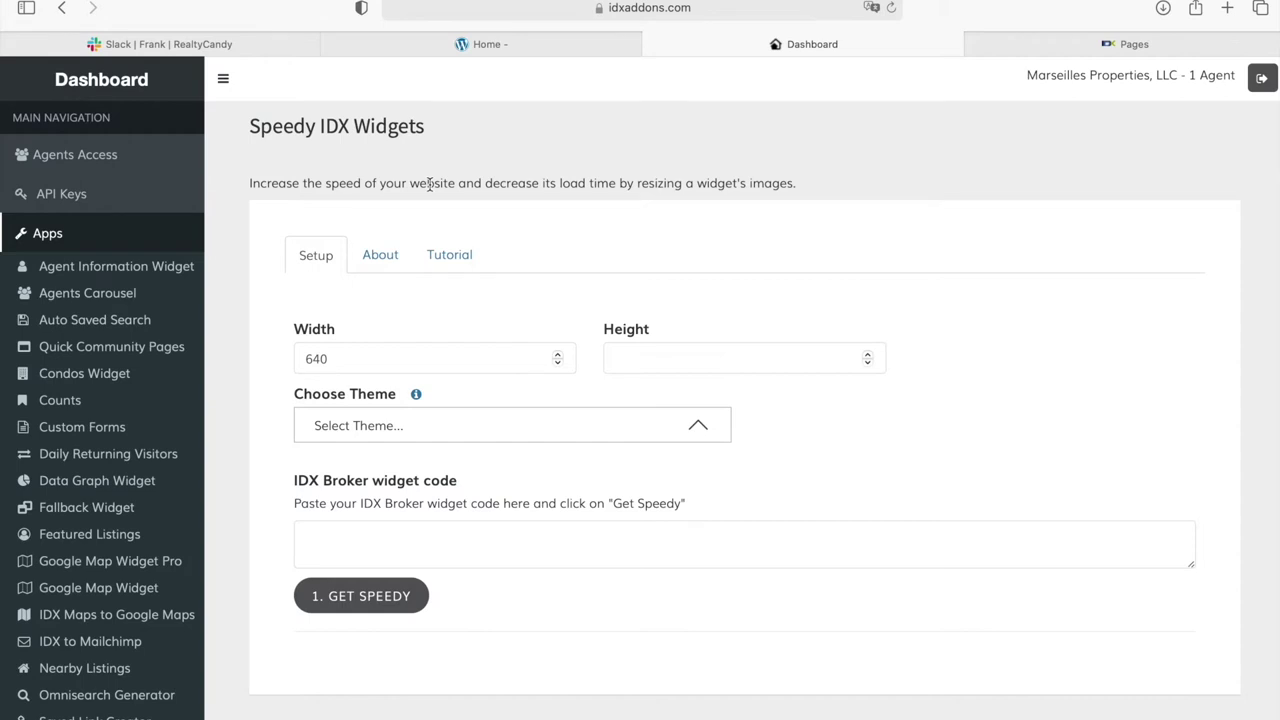
pyautogui.click(695, 431)
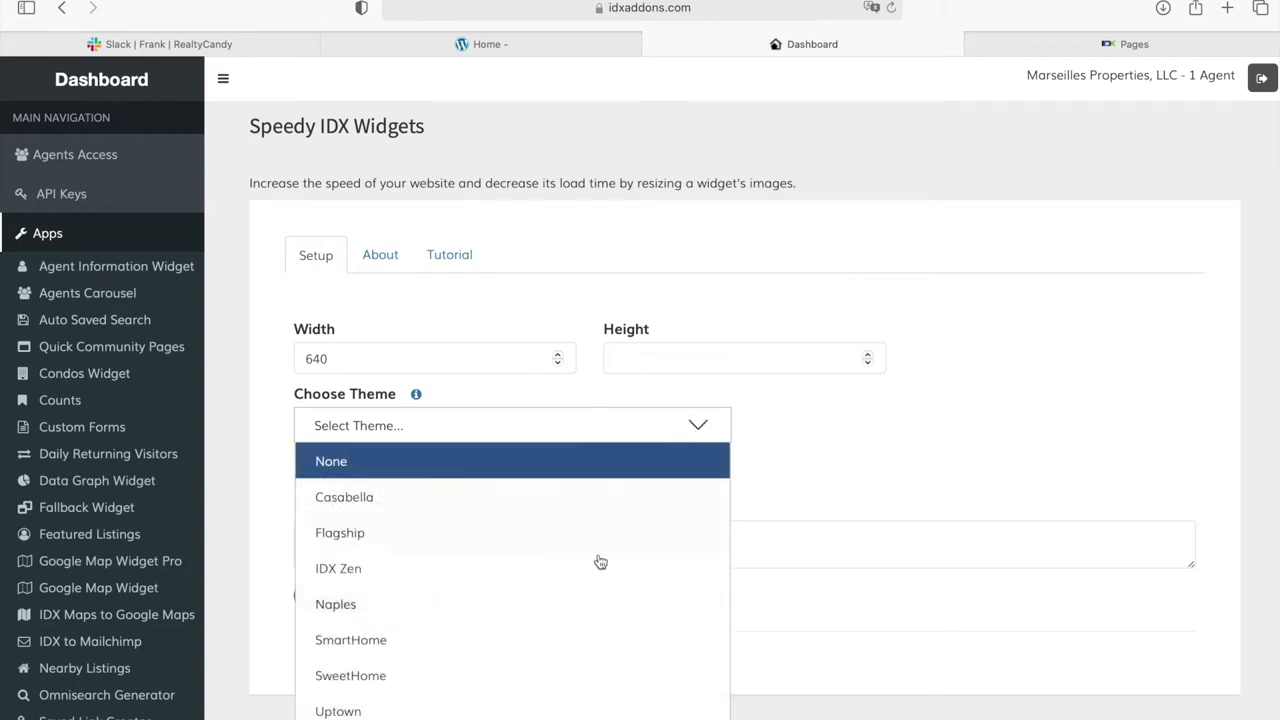
pyautogui.click(535, 677)
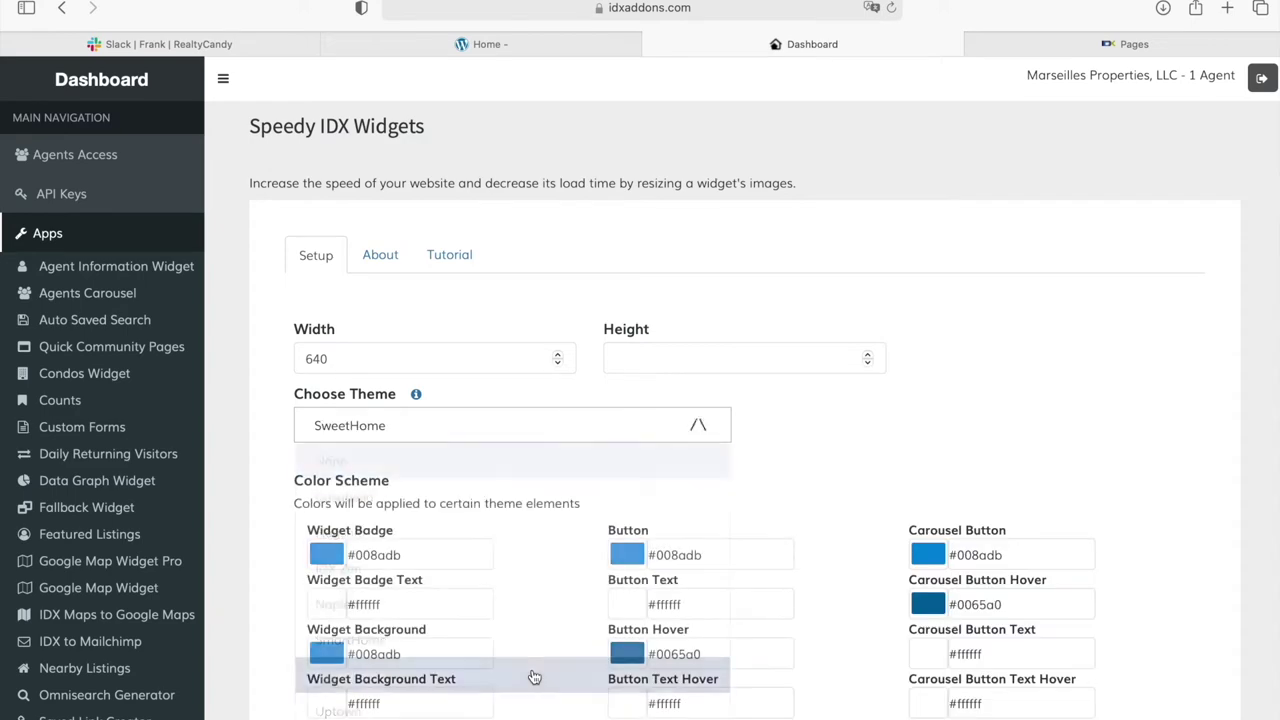
# - Compare the site's Latest Properties listings with the Speedy IDX Widgets settings
pyautogui.hotkey('ctrl', 'shift', 'Tab')
pyautogui.scroll(-3, 677, 484)
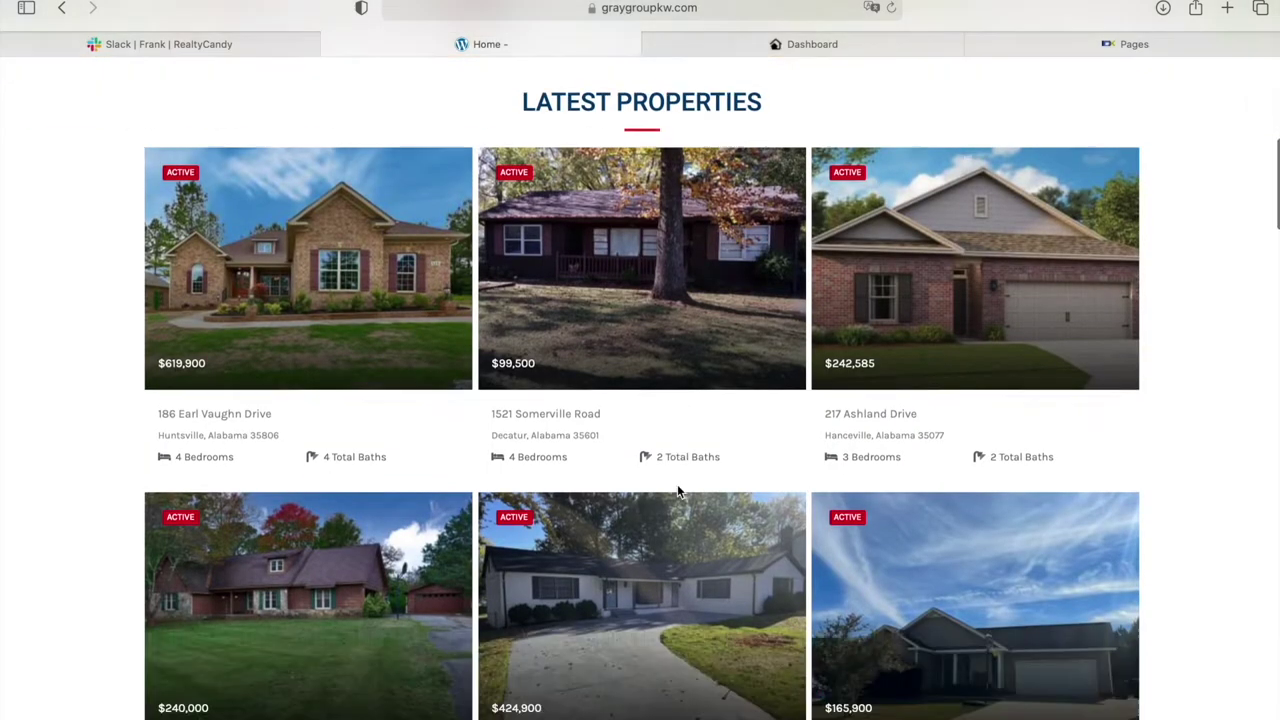
pyautogui.scroll(3, 586, 266)
pyautogui.click(680, 44)
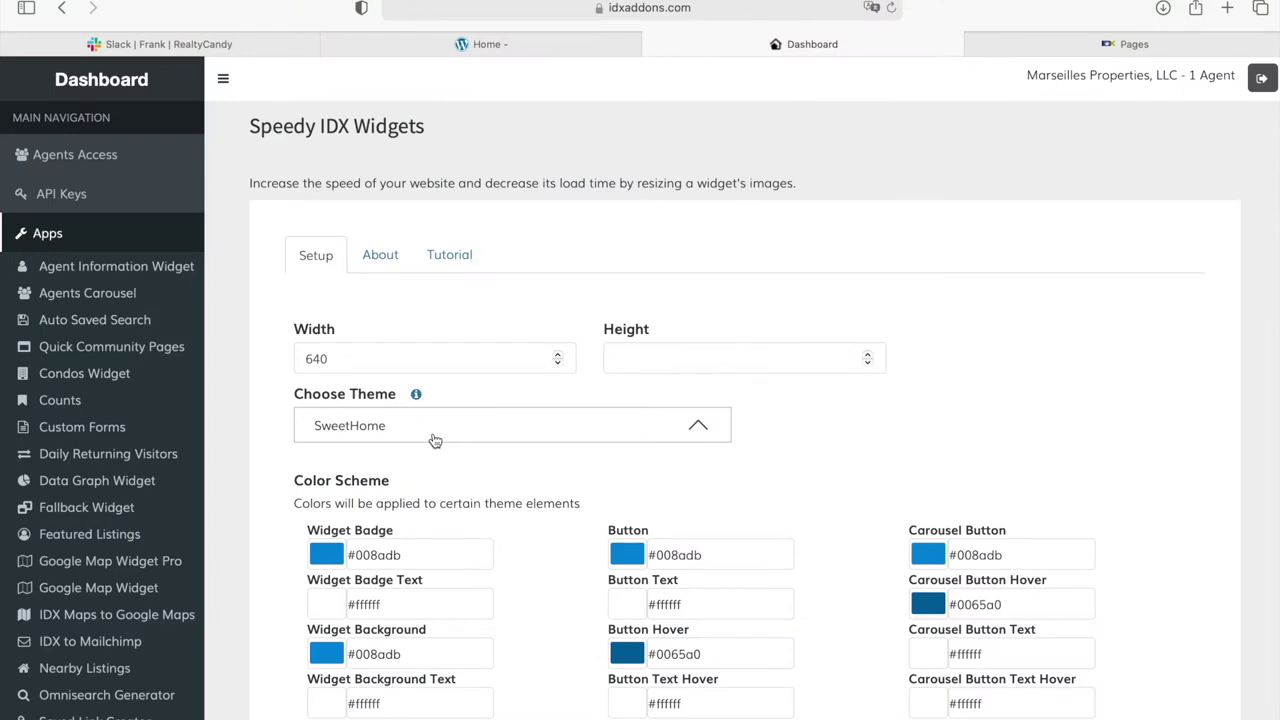
pyautogui.scroll(-4, 435, 441)
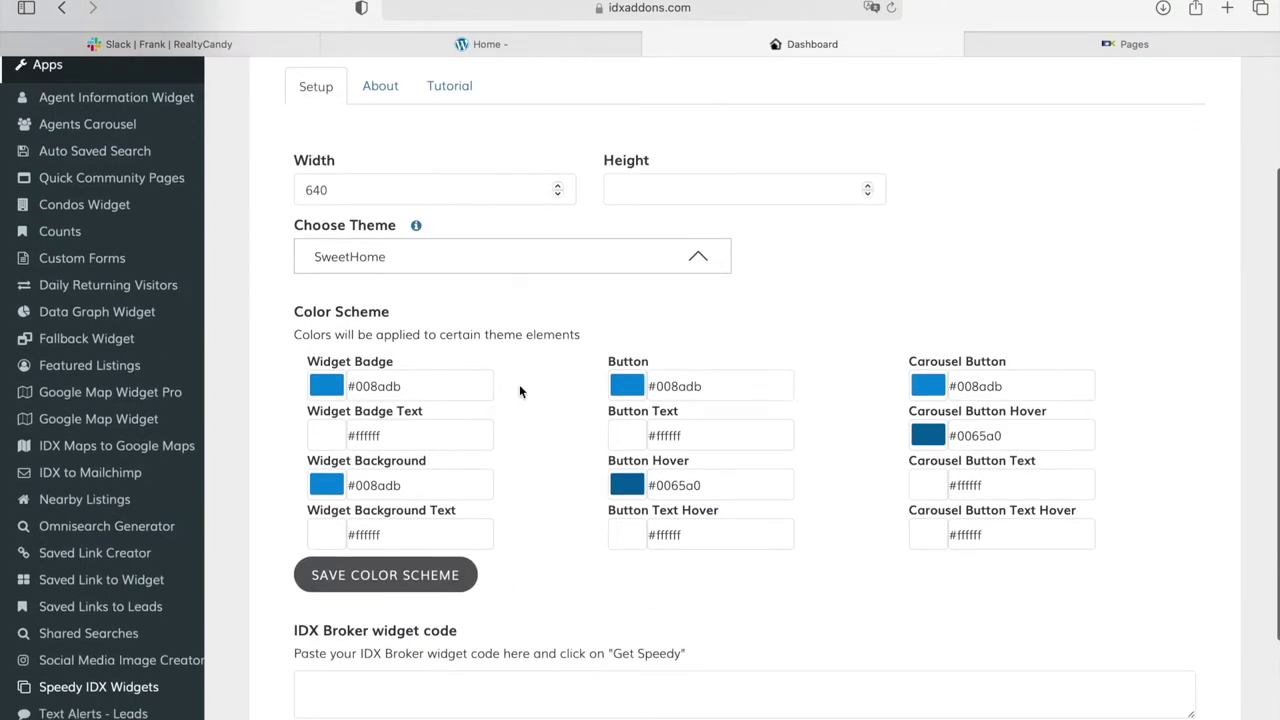
pyautogui.click(567, 43)
# - Review the SweetHome color scheme and the IDX Broker widget code field
pyautogui.click(790, 44)
pyautogui.scroll(-3, 810, 290)
pyautogui.click(476, 558)
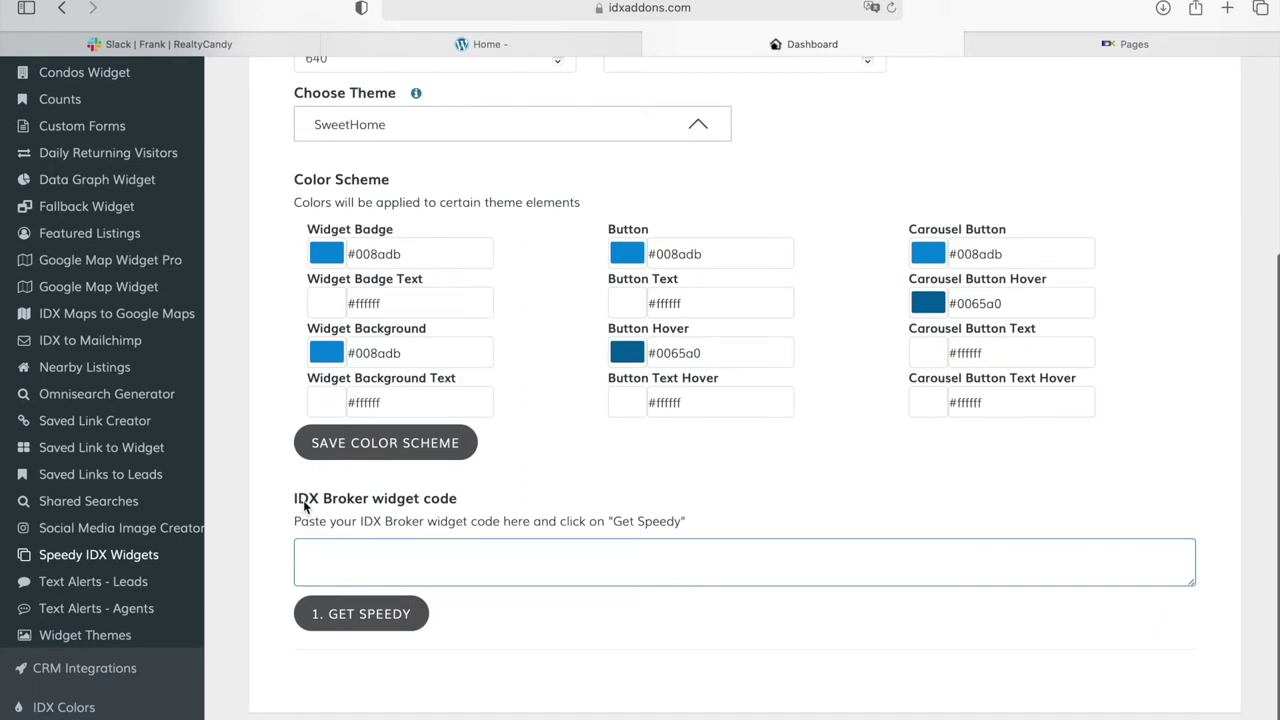
pyautogui.scroll(2, 537, 565)
pyautogui.scroll(1, 525, 243)
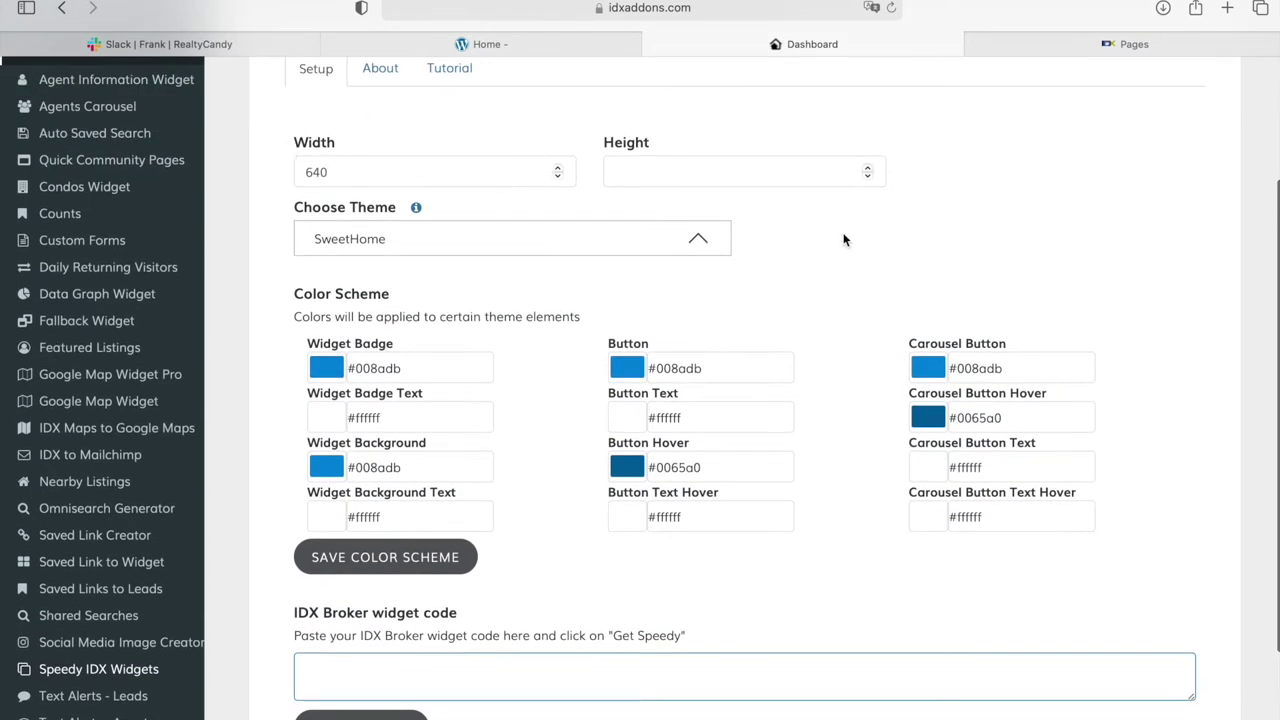
pyautogui.scroll(-4, 717, 400)
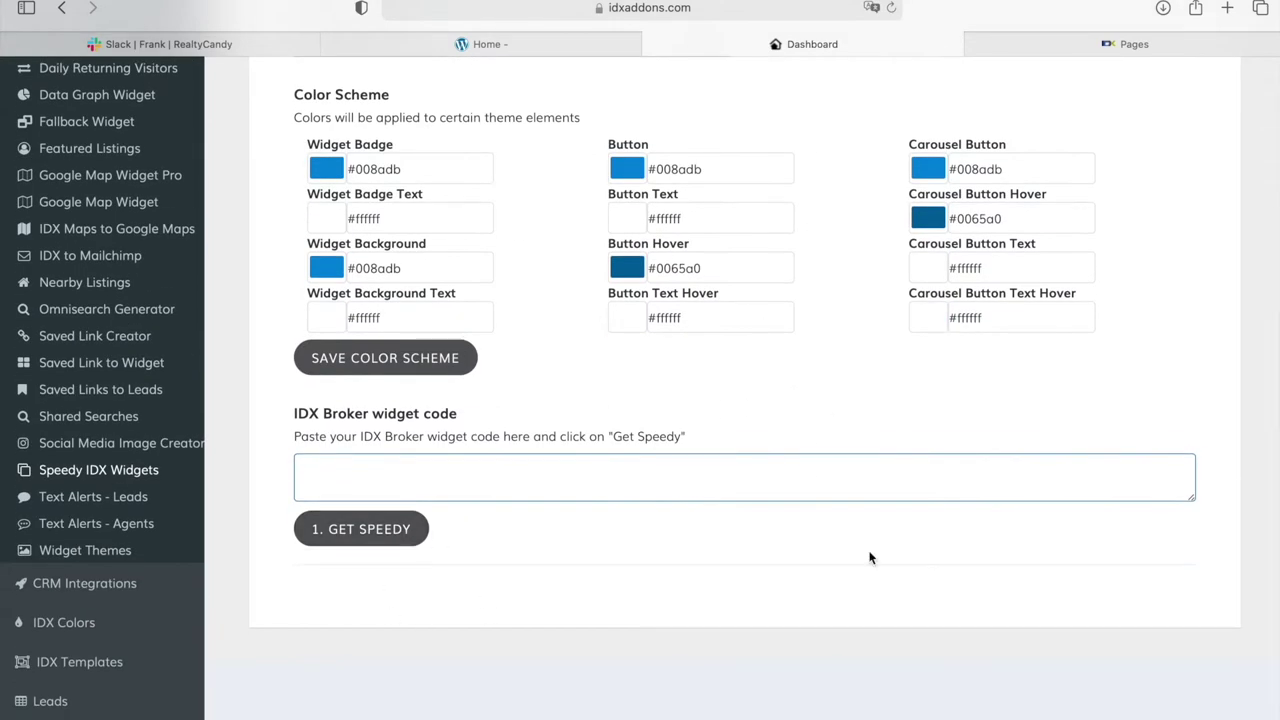
pyautogui.hotkey('ctrl', 'shift', 'Tab')
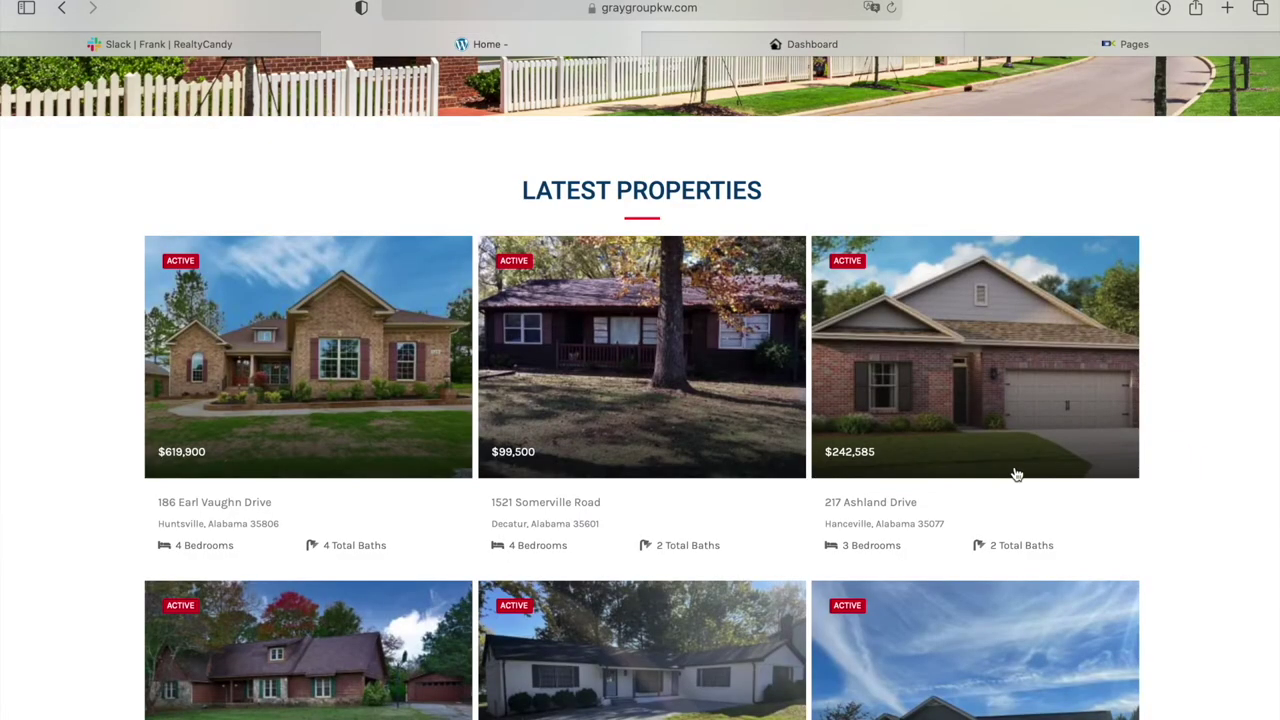
# - Scroll through the site's Latest, Featured and Search Properties sections
pyautogui.scroll(-3, 1016, 474)
pyautogui.scroll(1, 1016, 474)
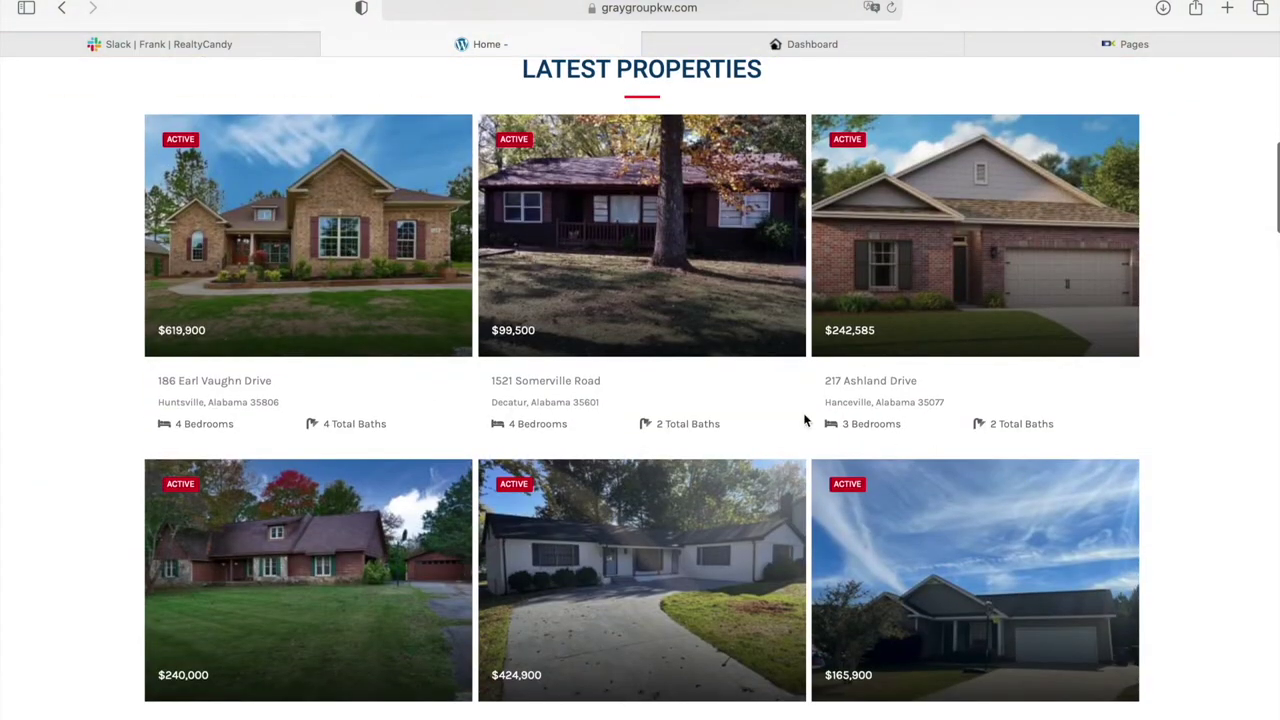
pyautogui.scroll(3, 805, 421)
pyautogui.scroll(-8, 680, 566)
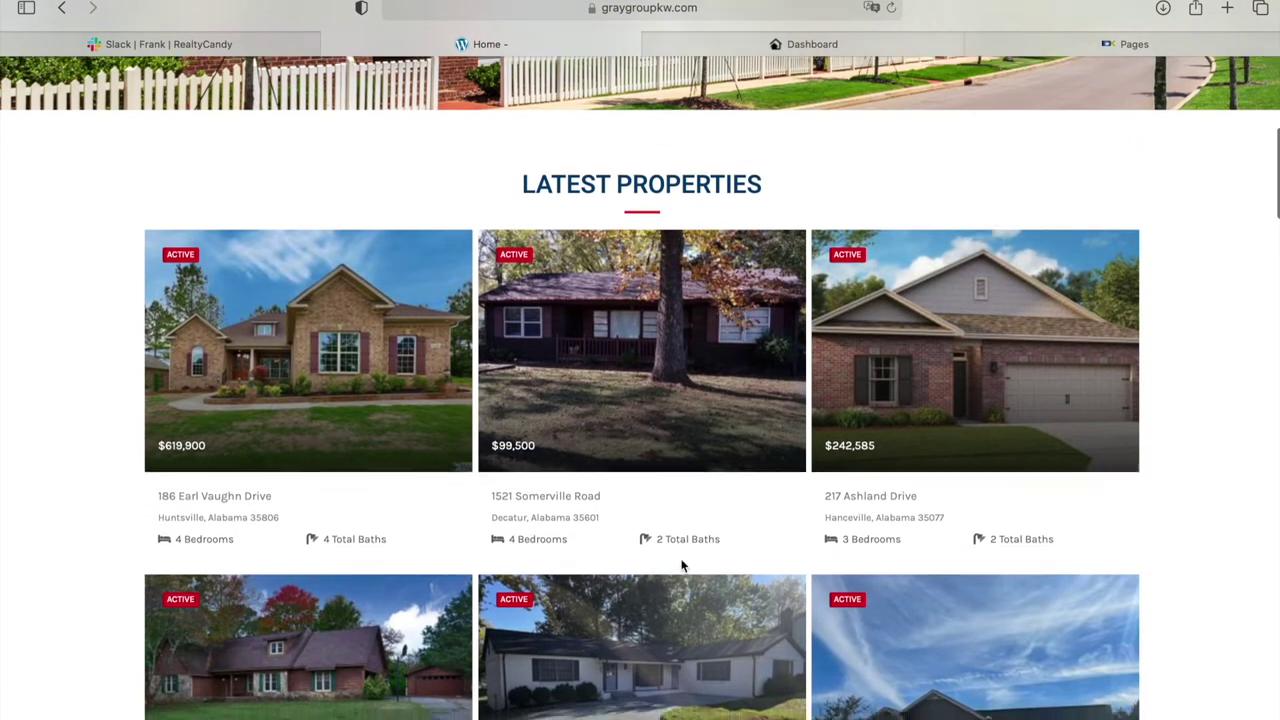
pyautogui.scroll(-9, 680, 566)
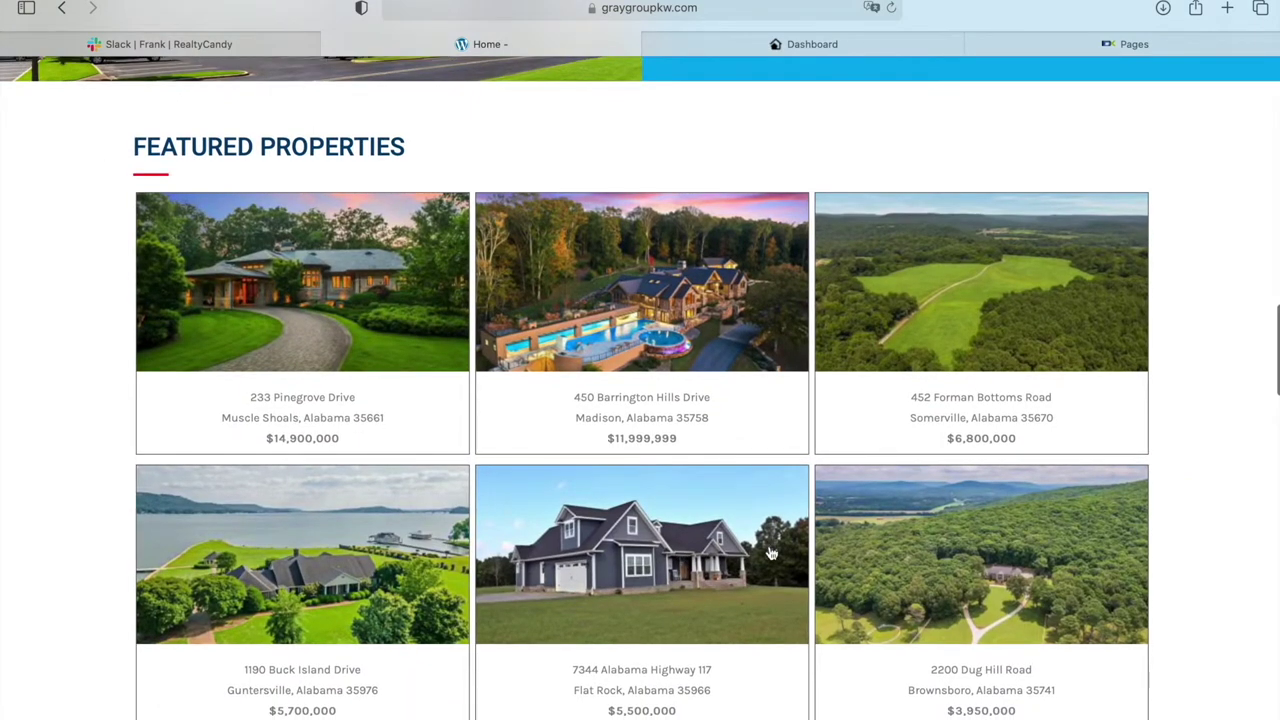
pyautogui.scroll(-2, 771, 553)
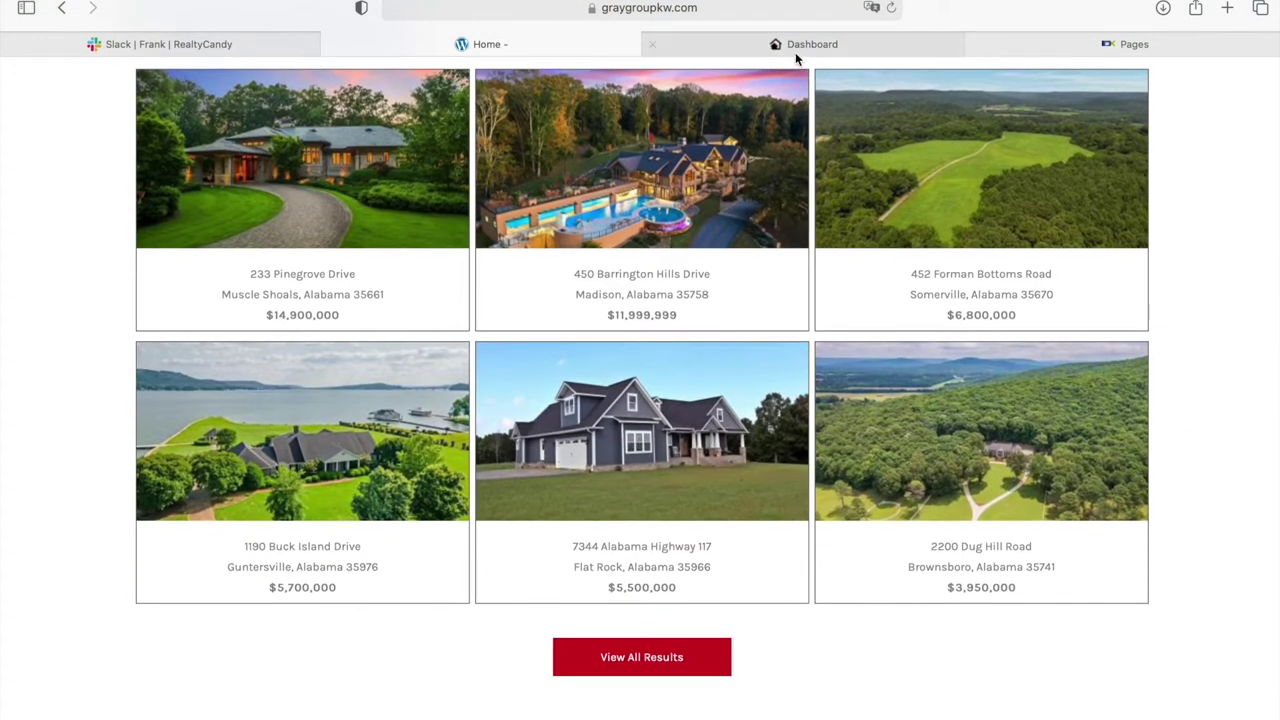
# - Glance at the dashboard's widget settings and recheck the site's property sections
pyautogui.click(797, 50)
pyautogui.click(435, 40)
pyautogui.scroll(-3, 631, 317)
pyautogui.scroll(-6, 631, 317)
pyautogui.scroll(3, 660, 260)
pyautogui.scroll(-1, 686, 194)
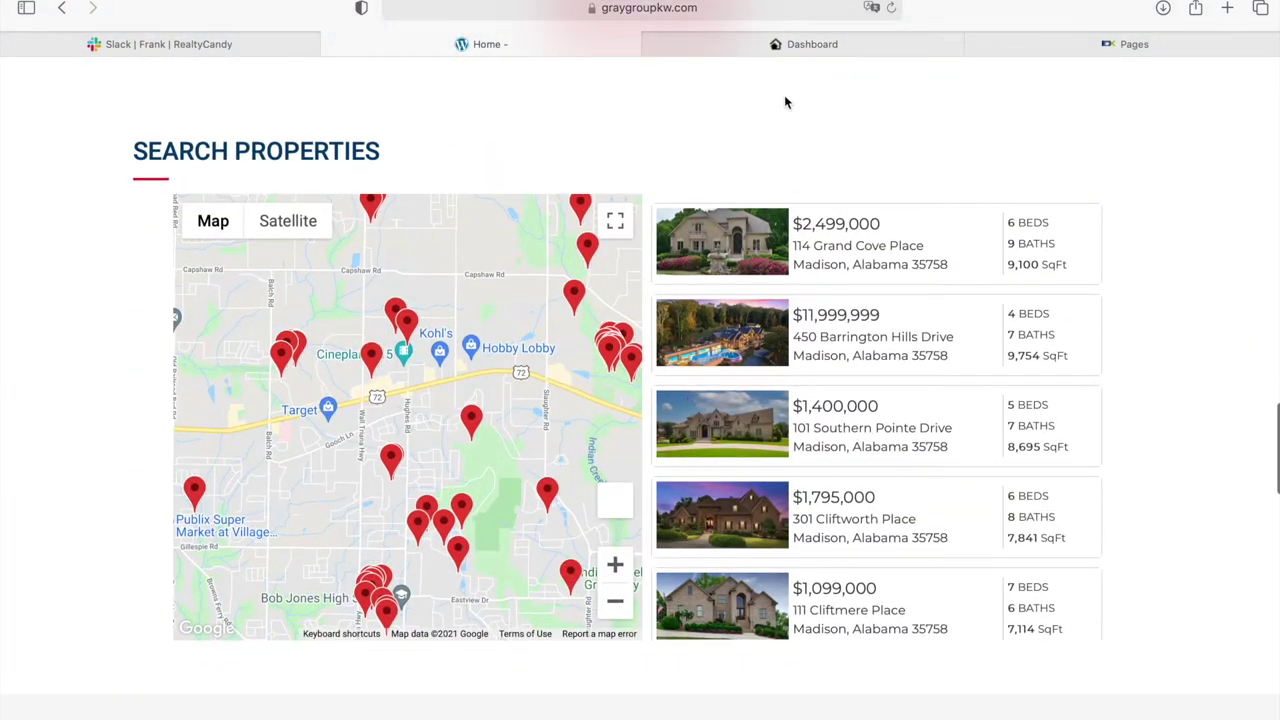
pyautogui.click(770, 47)
pyautogui.scroll(1, 140, 262)
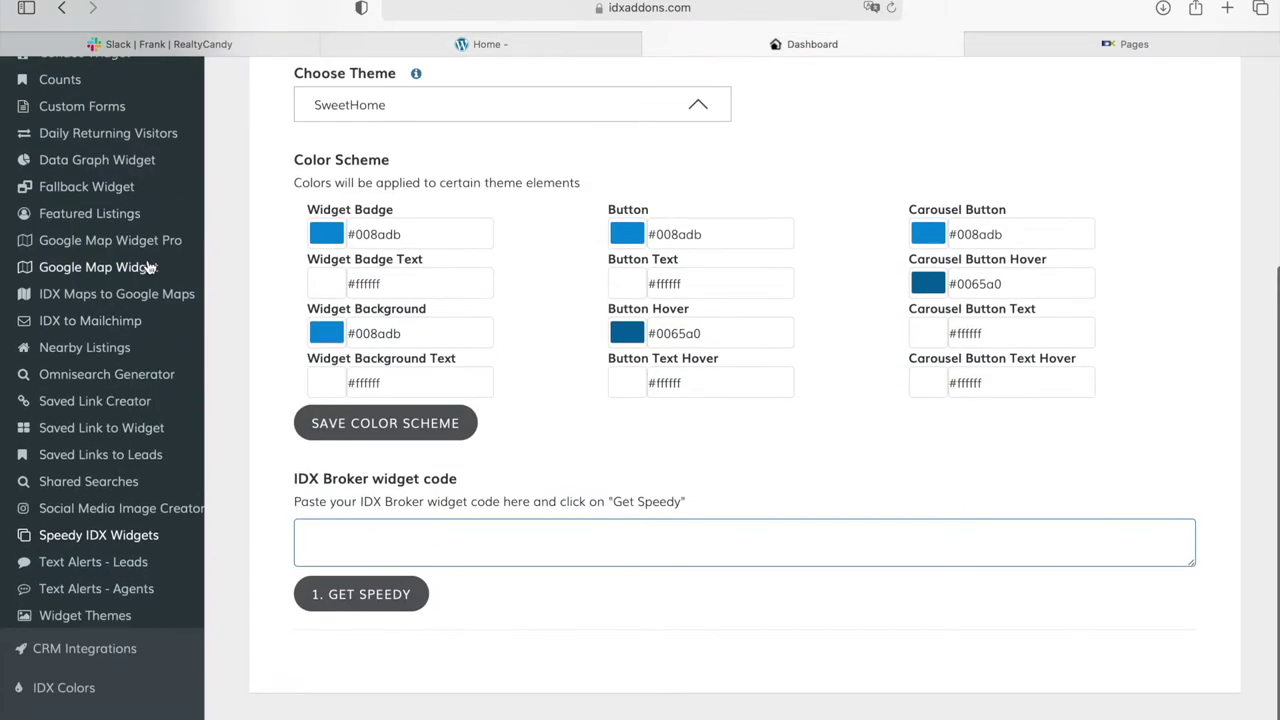
# - Open the Google Map Widget app and switch between Tutorial and Setup to show the example map
pyautogui.click(112, 269)
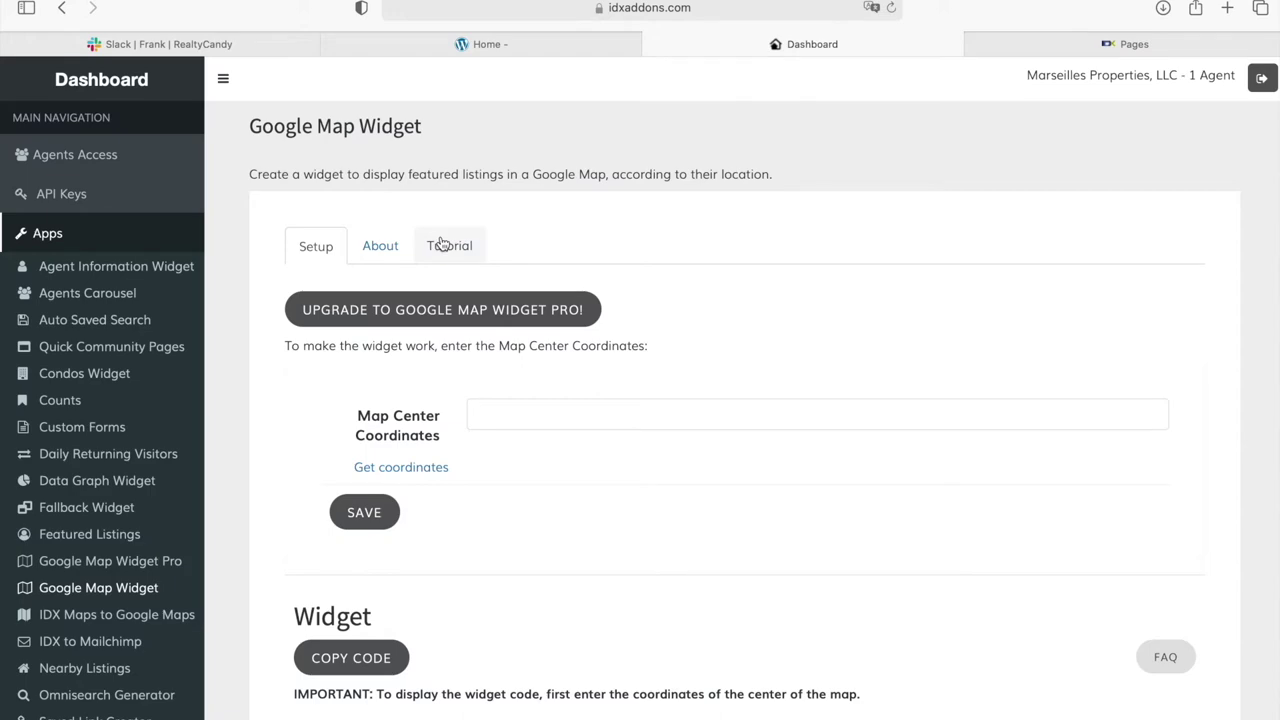
pyautogui.click(441, 244)
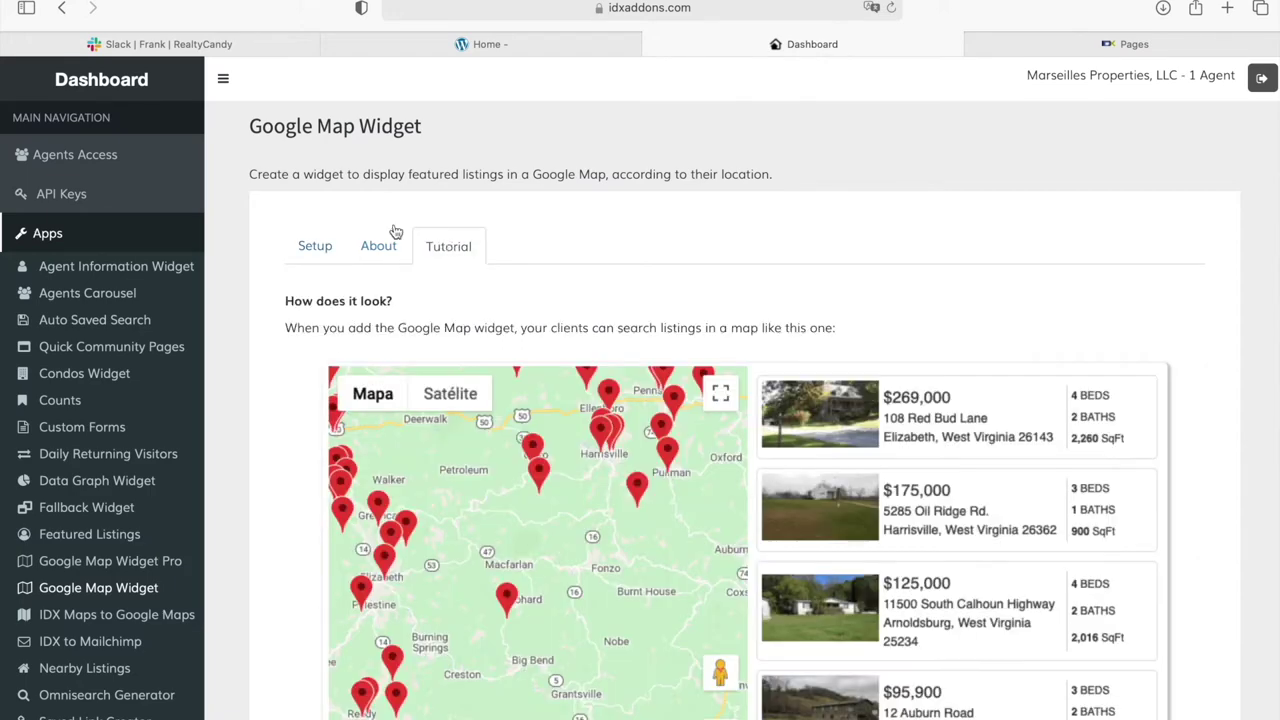
pyautogui.click(312, 246)
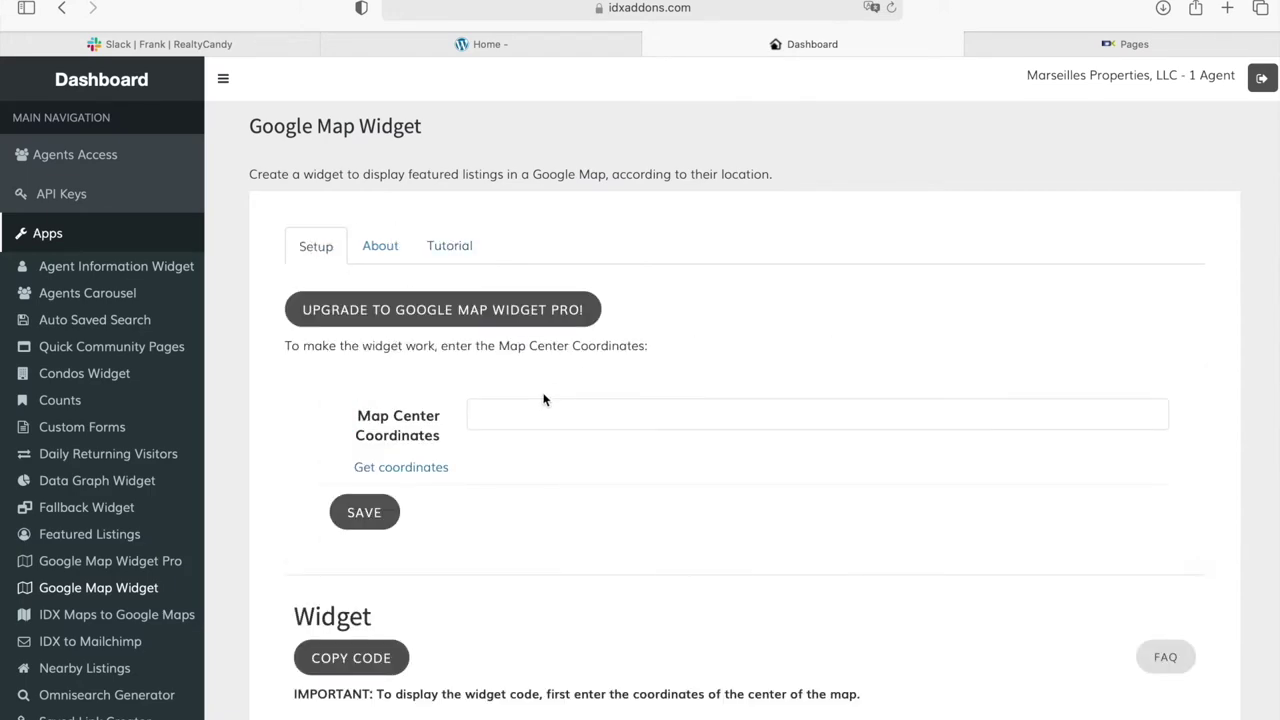
pyautogui.click(460, 246)
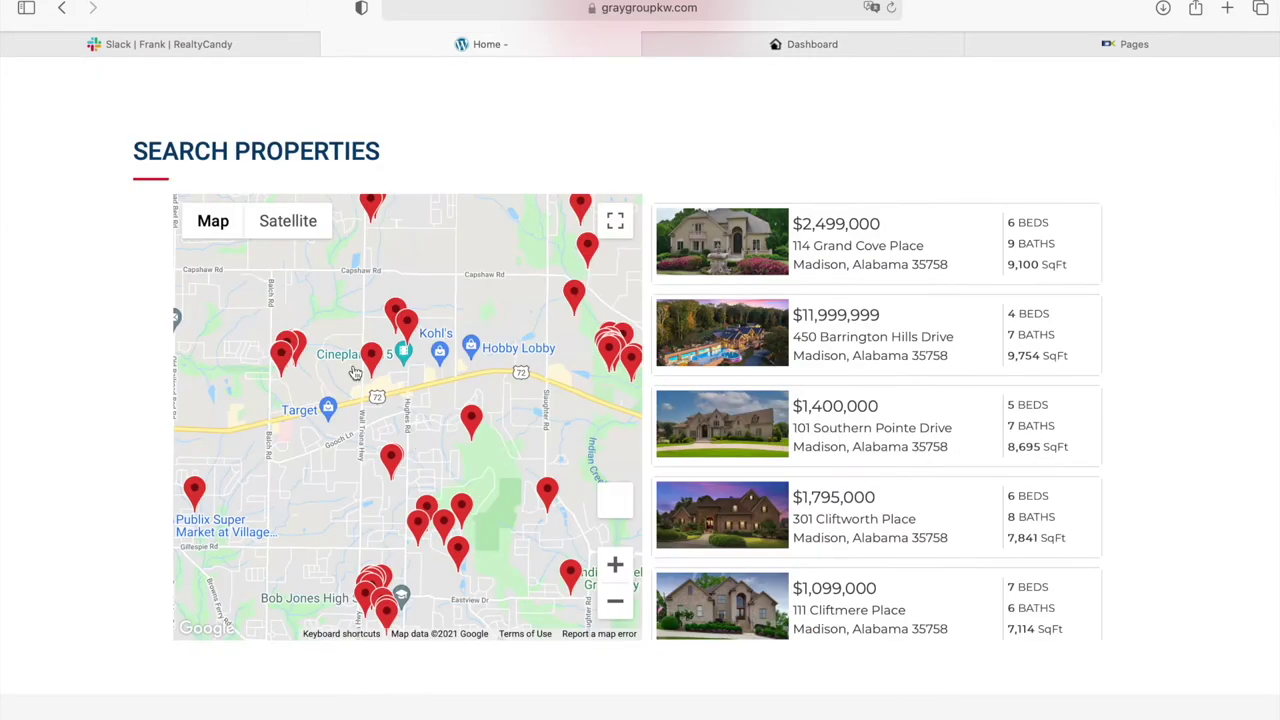
# - Open and review the 203 Farmhouse Drive listing details, then close that page
pyautogui.scroll(-3, 843, 503)
pyautogui.scroll(3, 843, 503)
pyautogui.scroll(-5, 843, 503)
pyautogui.scroll(-12, 843, 503)
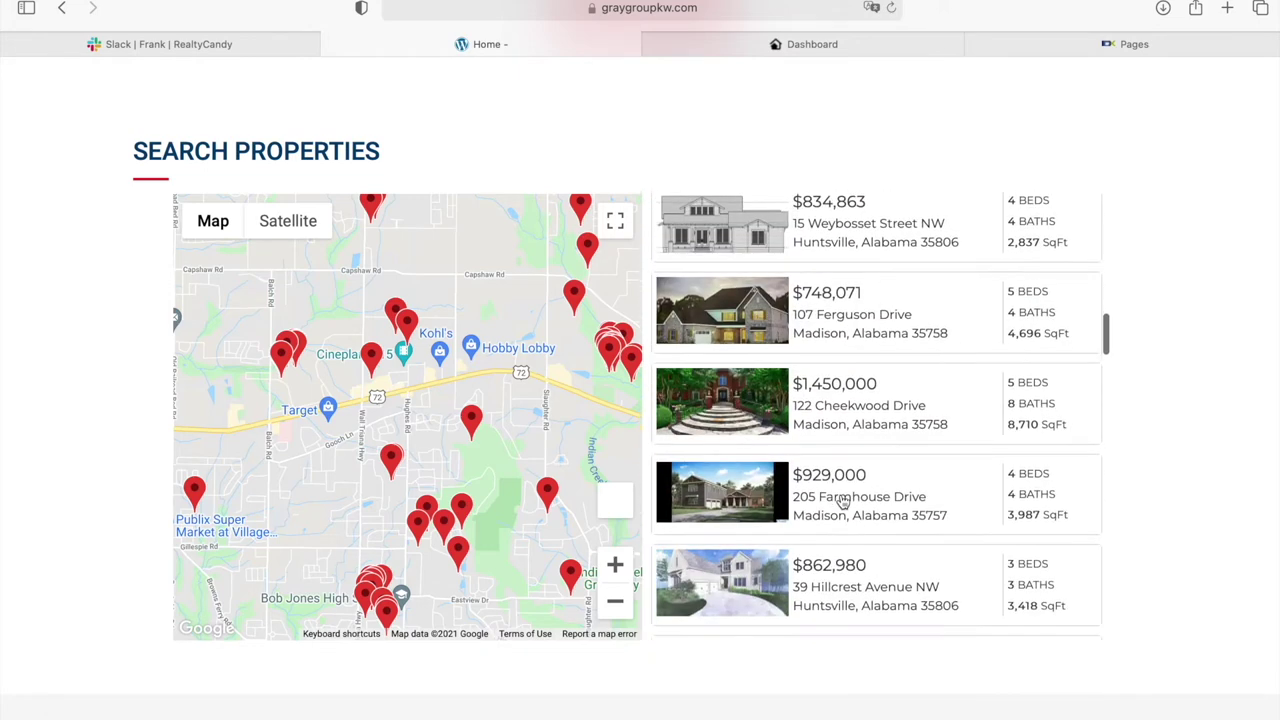
pyautogui.scroll(-5, 843, 503)
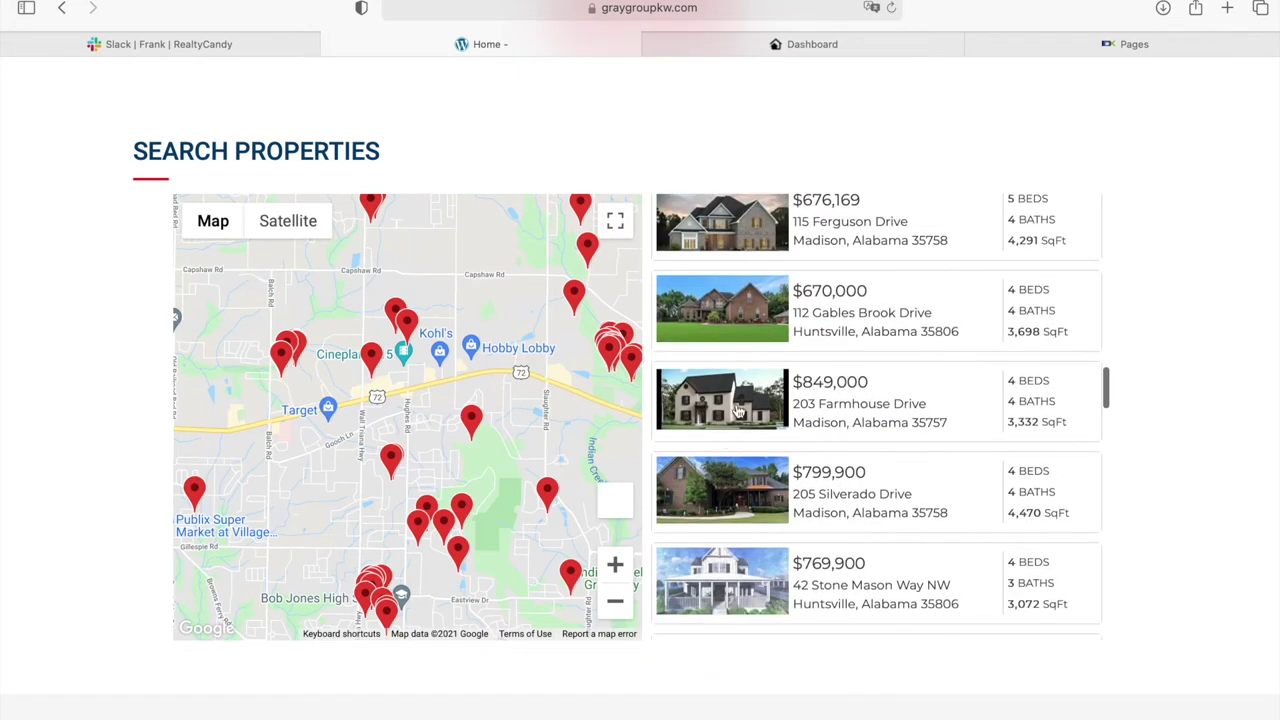
pyautogui.click(737, 410)
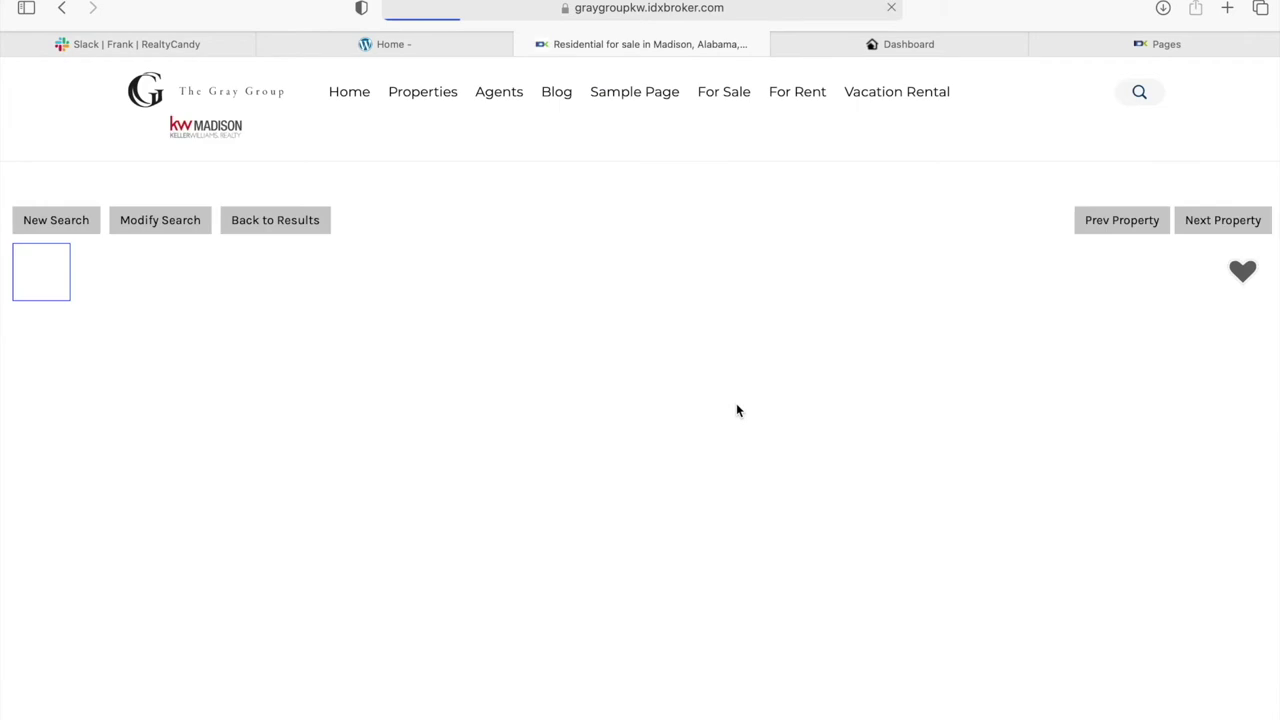
pyautogui.scroll(-7, 737, 410)
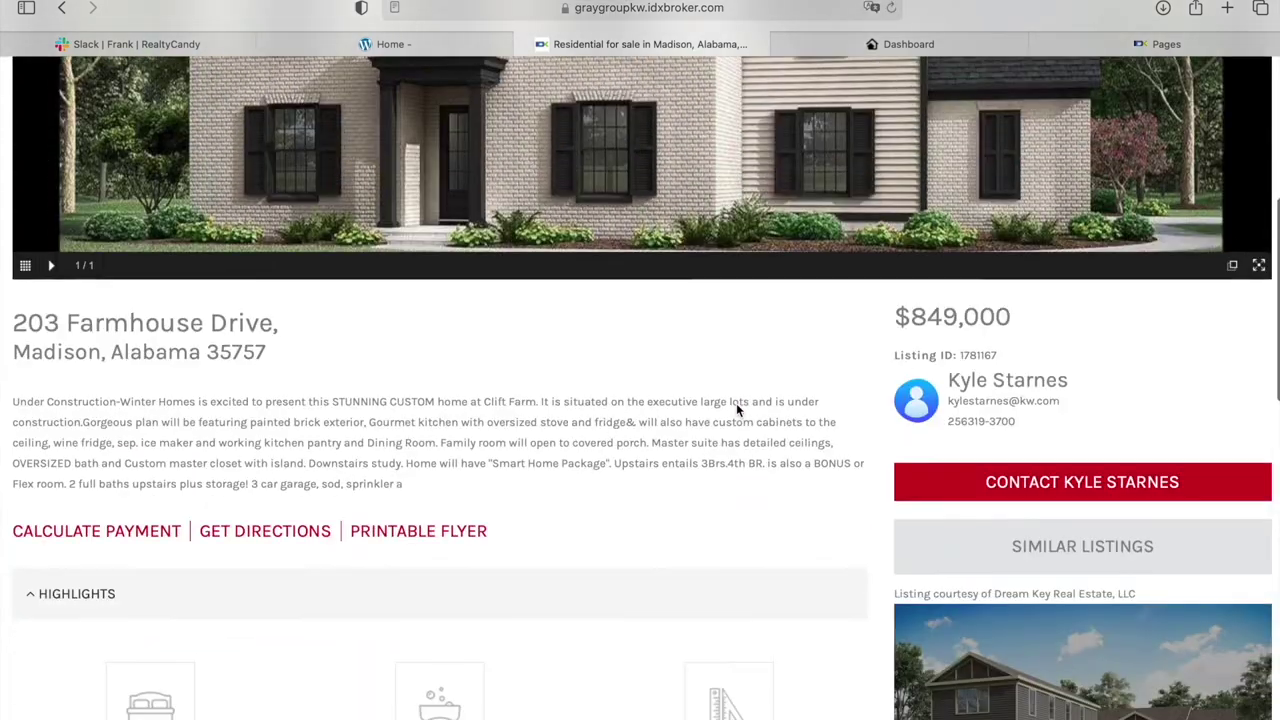
pyautogui.scroll(-10, 737, 410)
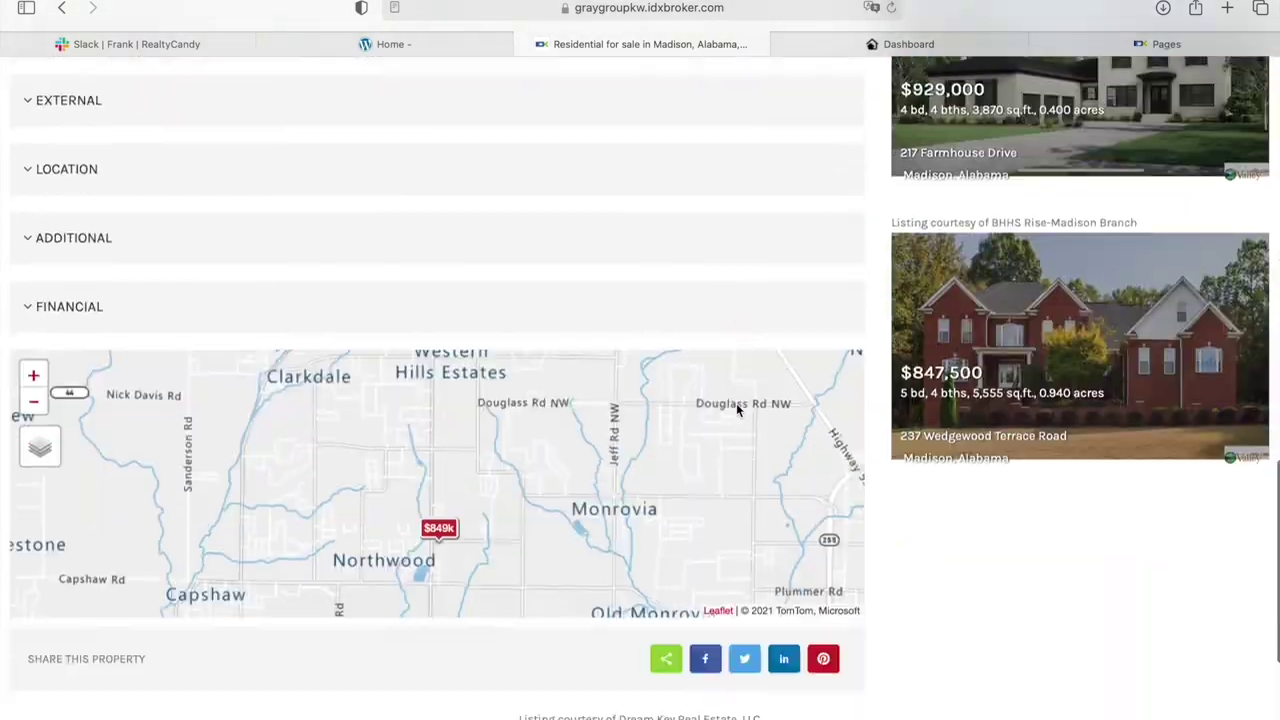
pyautogui.scroll(-3, 737, 410)
pyautogui.scroll(6, 737, 410)
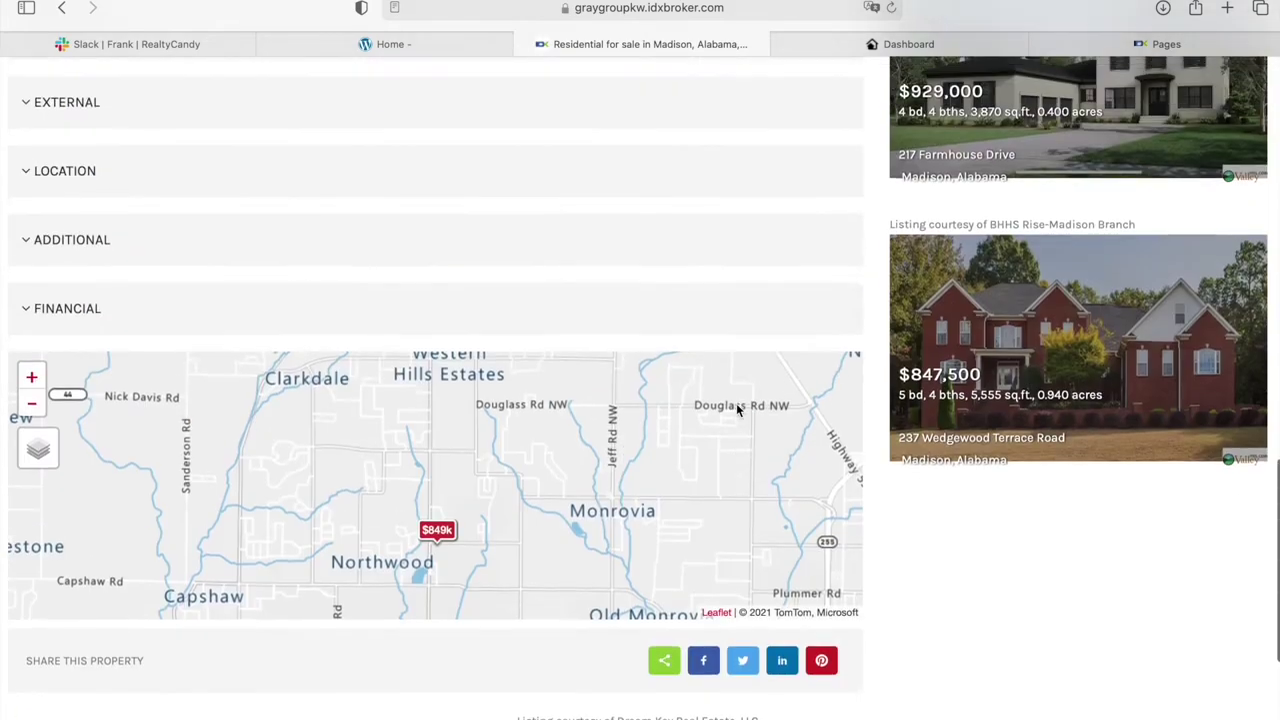
pyautogui.scroll(10, 737, 410)
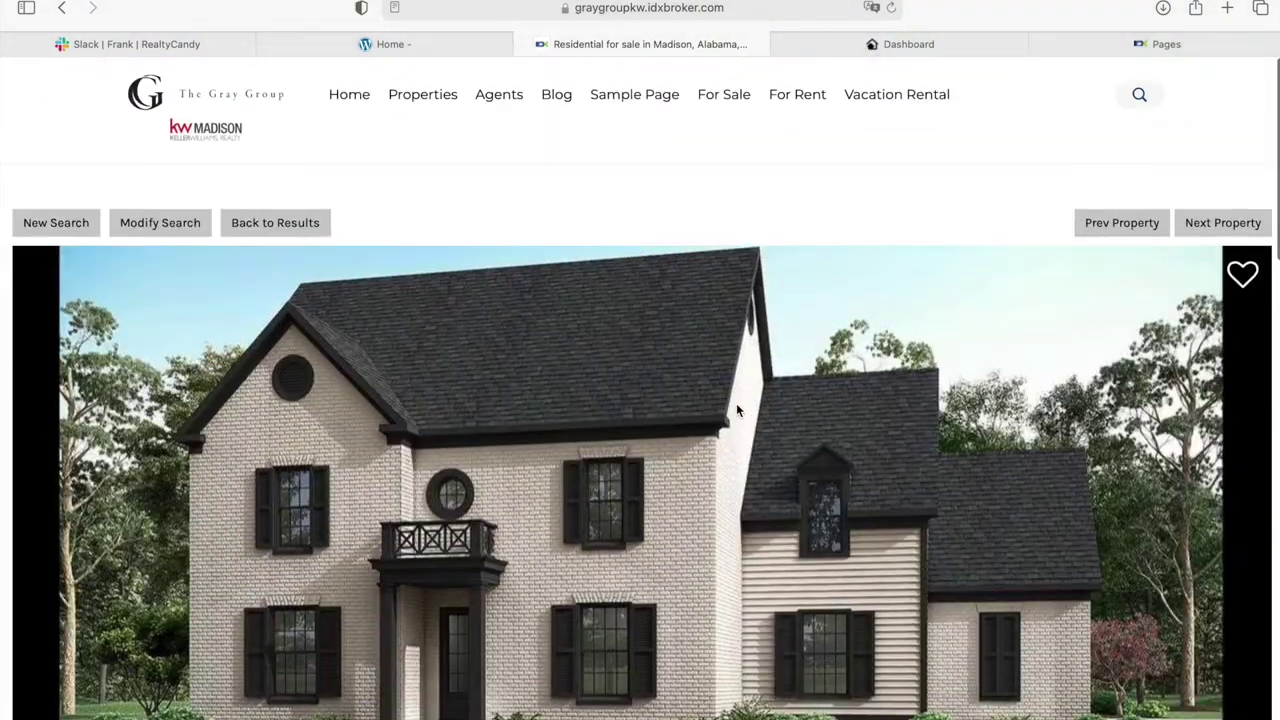
pyautogui.click(531, 46)
# - From the top of the homepage, search Albertville and review the 189 mapped results
pyautogui.scroll(-3, 793, 469)
pyautogui.scroll(-1, 793, 469)
pyautogui.scroll(-15, 1050, 443)
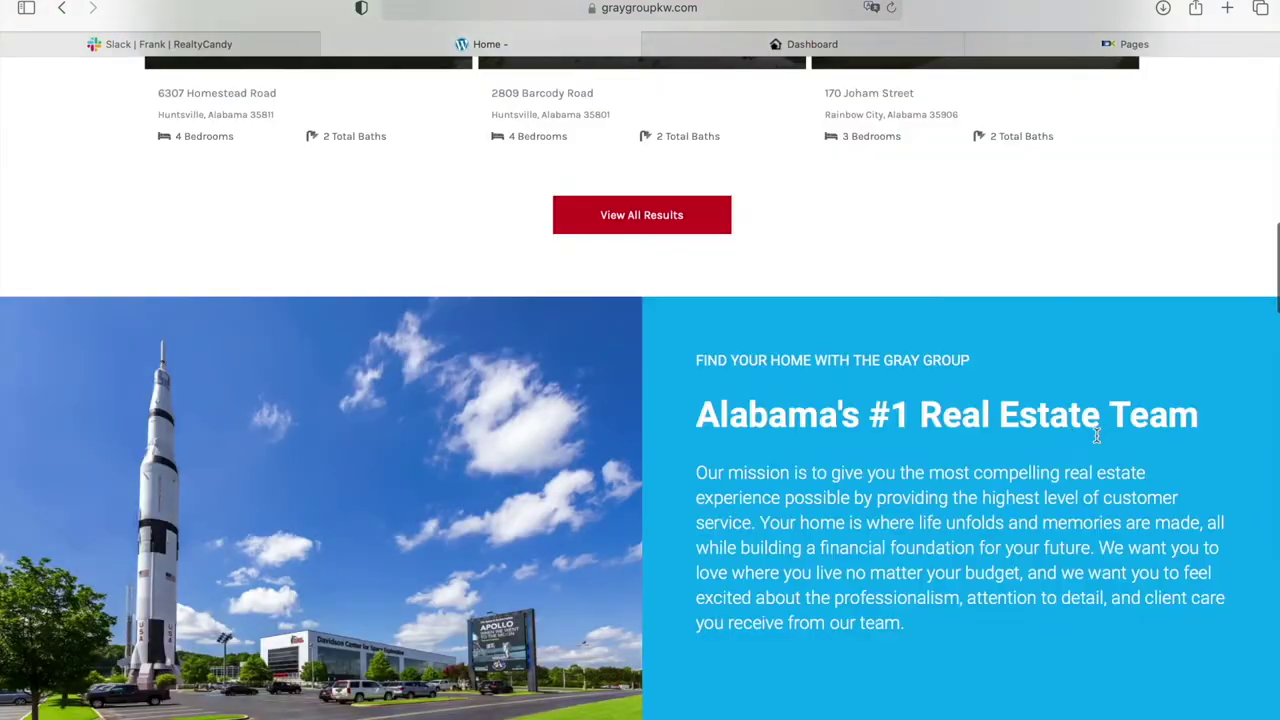
pyautogui.scroll(-15, 1214, 490)
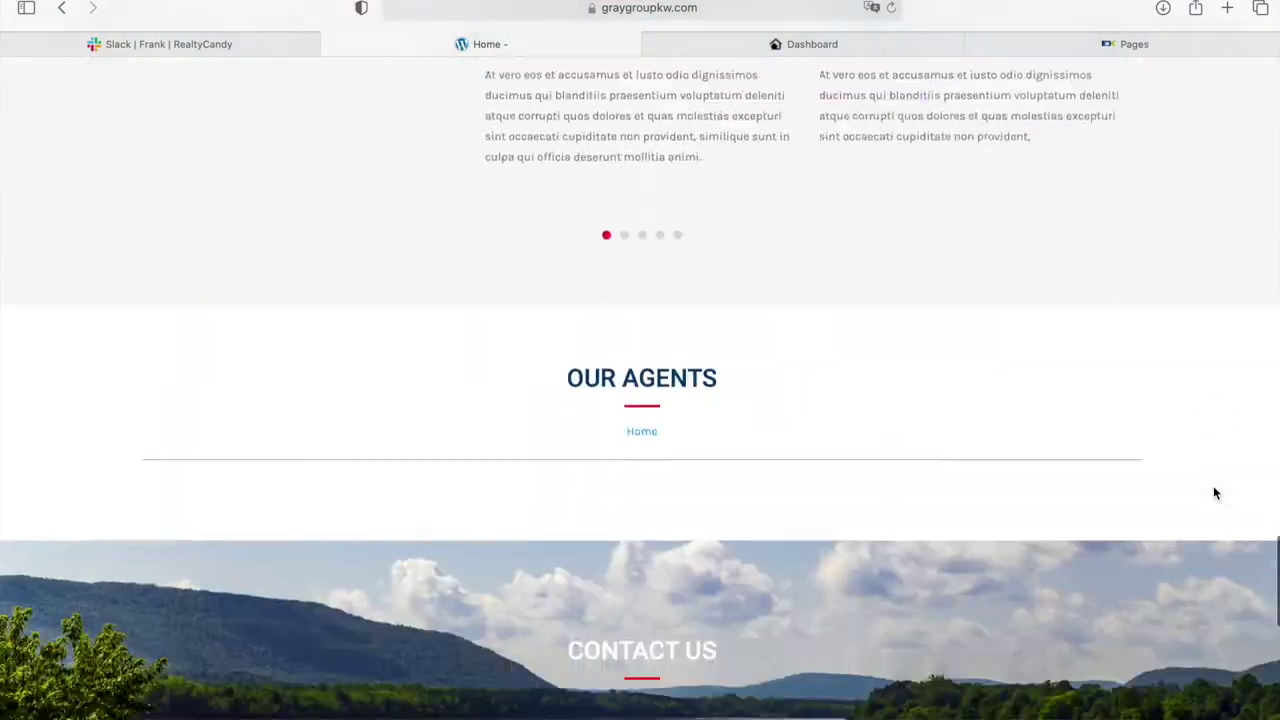
pyautogui.press('Home')
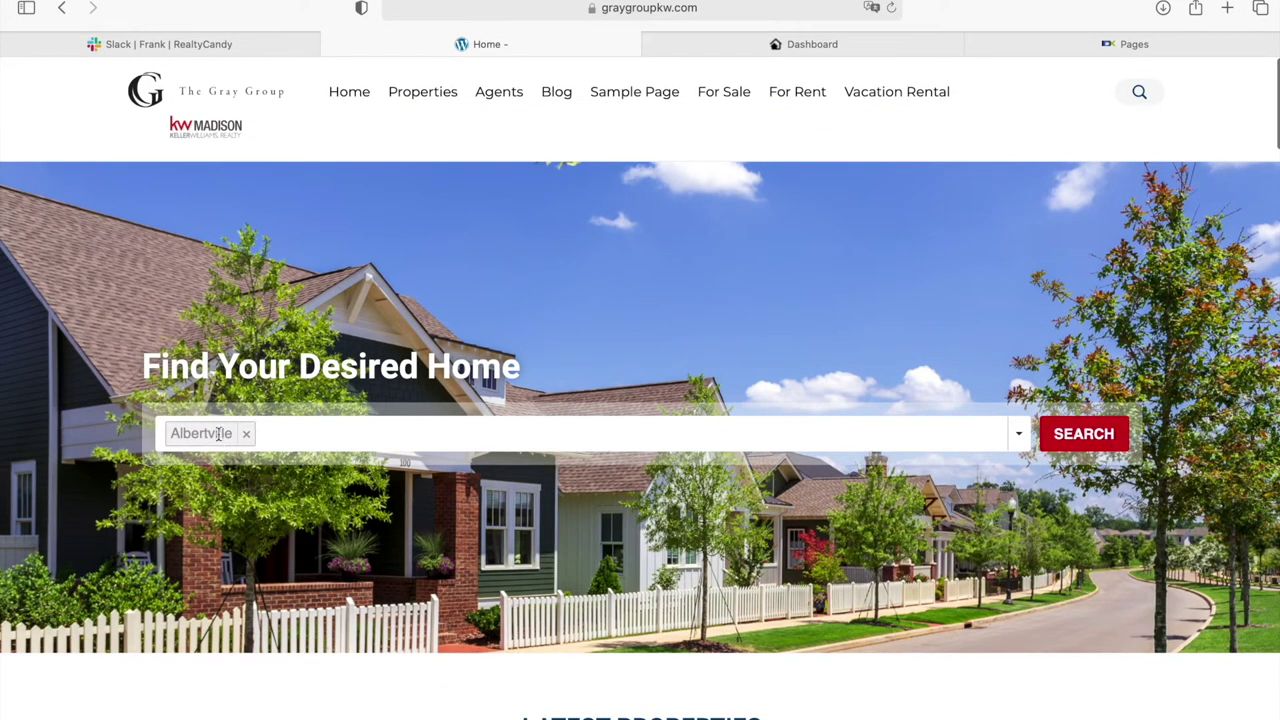
pyautogui.click(1047, 440)
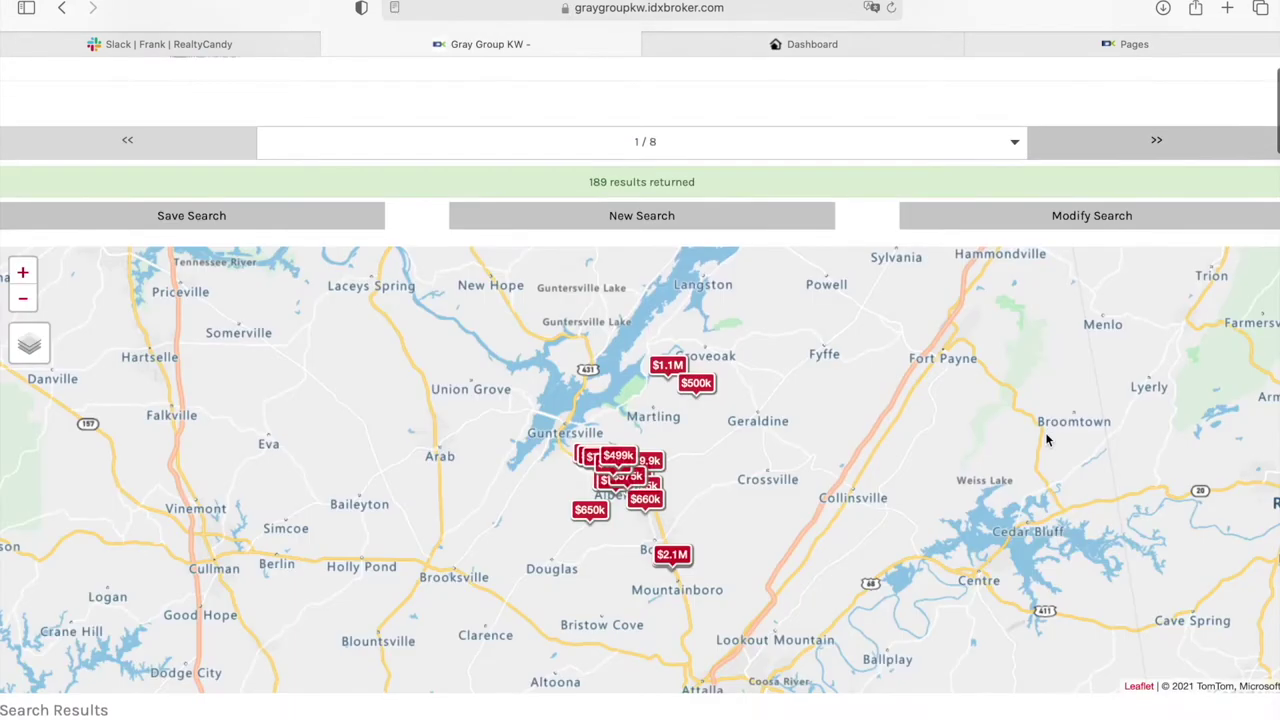
pyautogui.scroll(-5, 1047, 440)
pyautogui.scroll(4, 1047, 440)
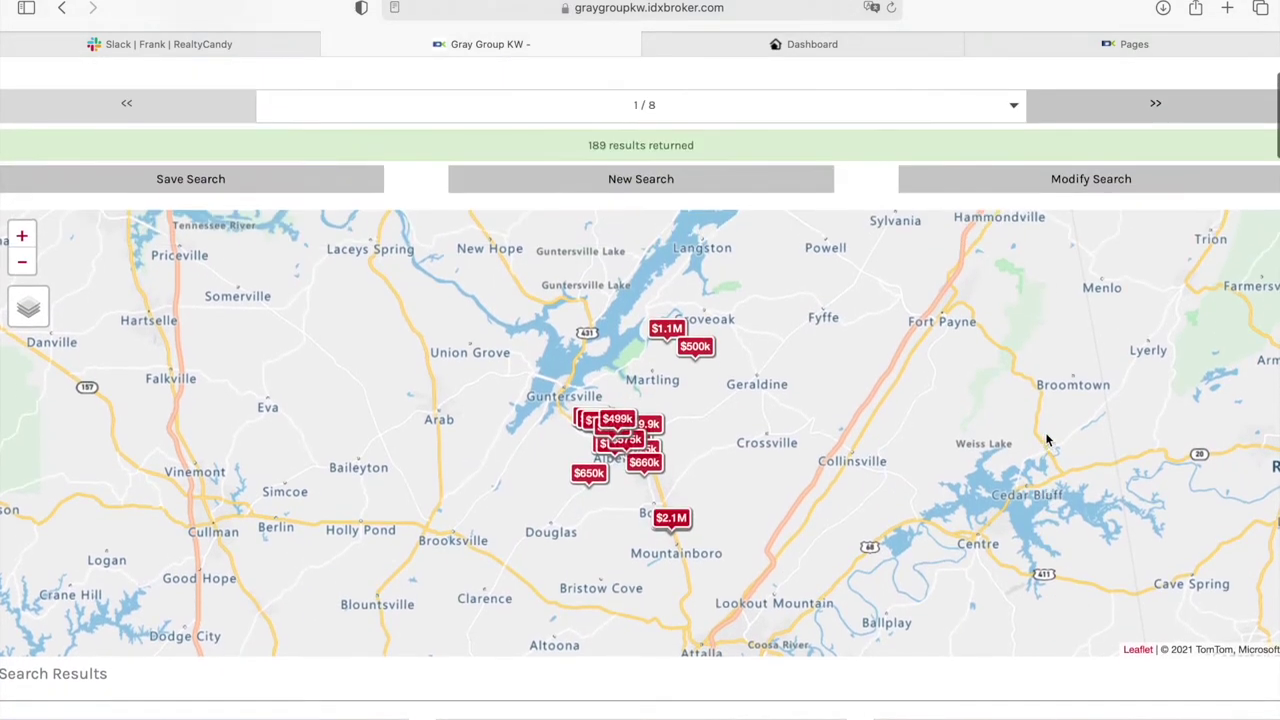
pyautogui.click(1047, 54)
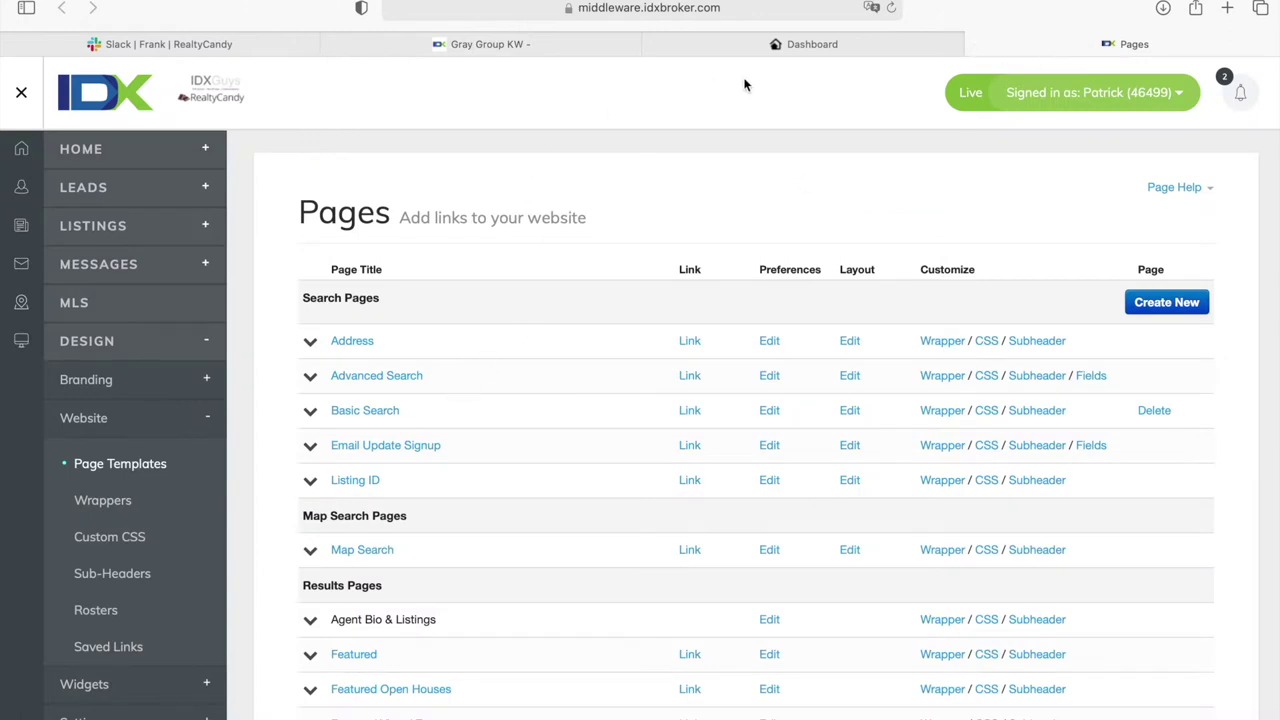
# - Open the Results page's Layout template chooser and scroll the Recommended Templates
pyautogui.scroll(-3, 479, 523)
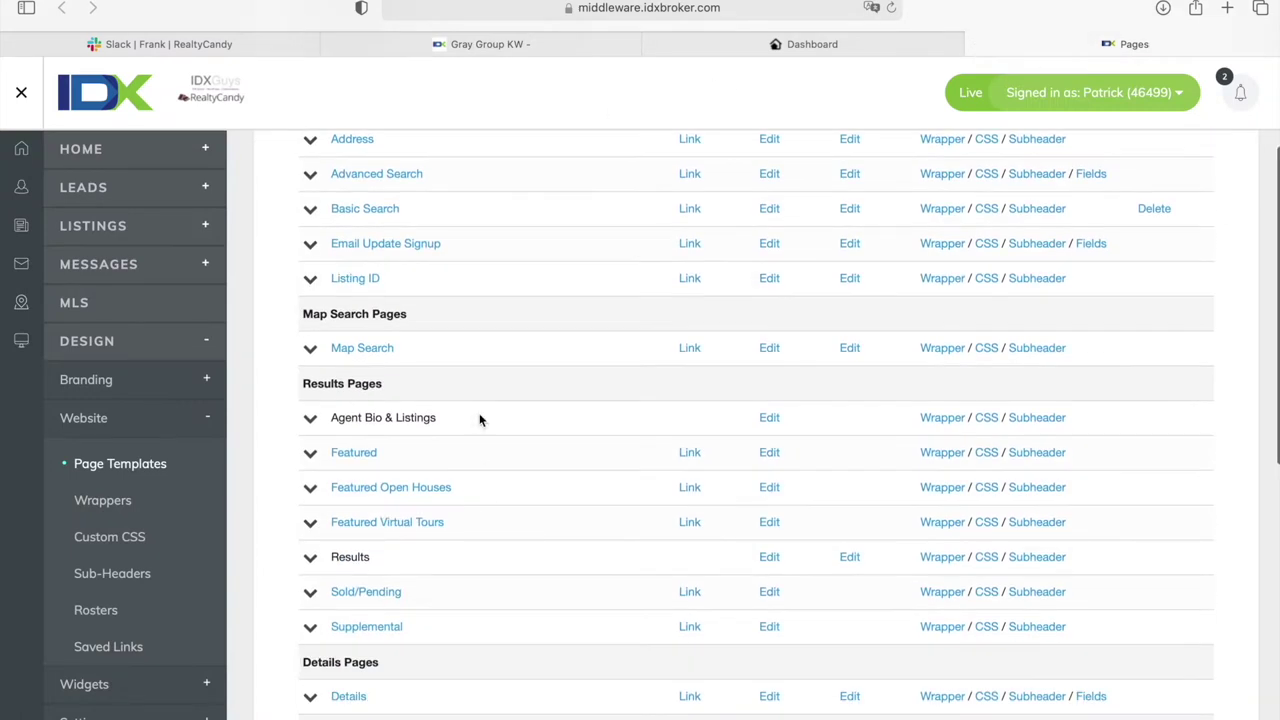
pyautogui.scroll(-3, 523, 418)
pyautogui.scroll(-1, 523, 418)
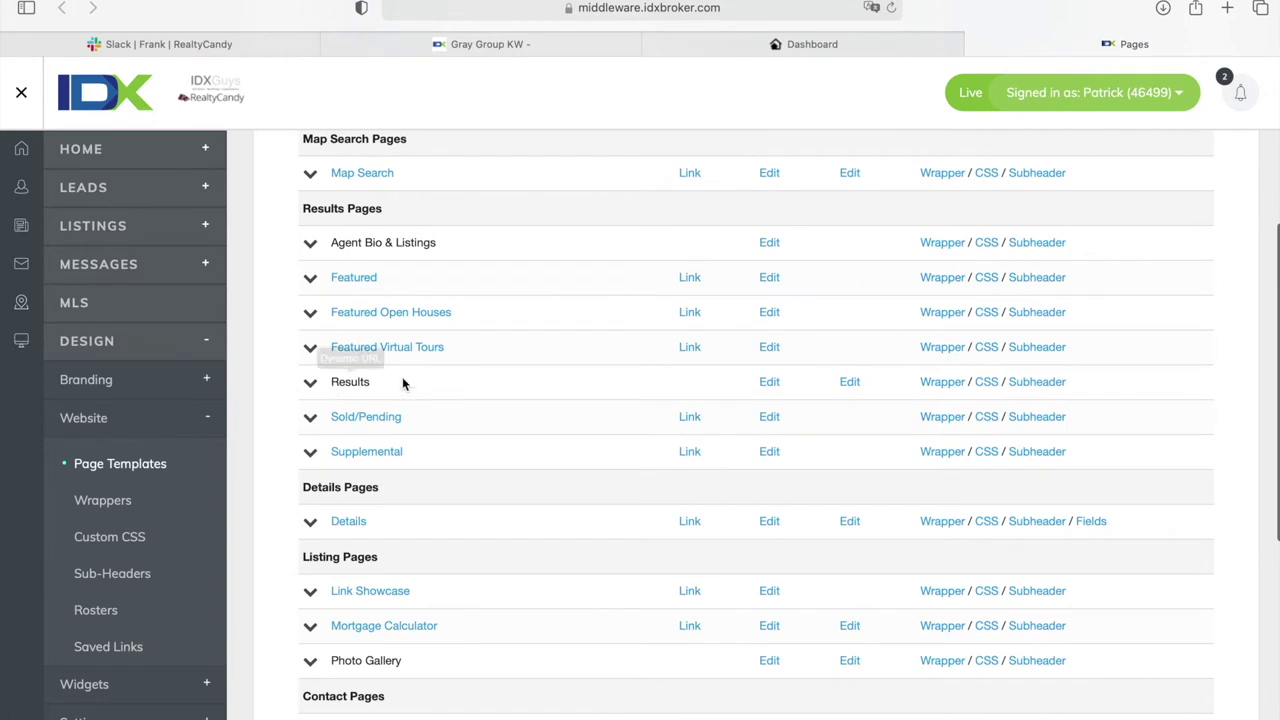
pyautogui.click(848, 385)
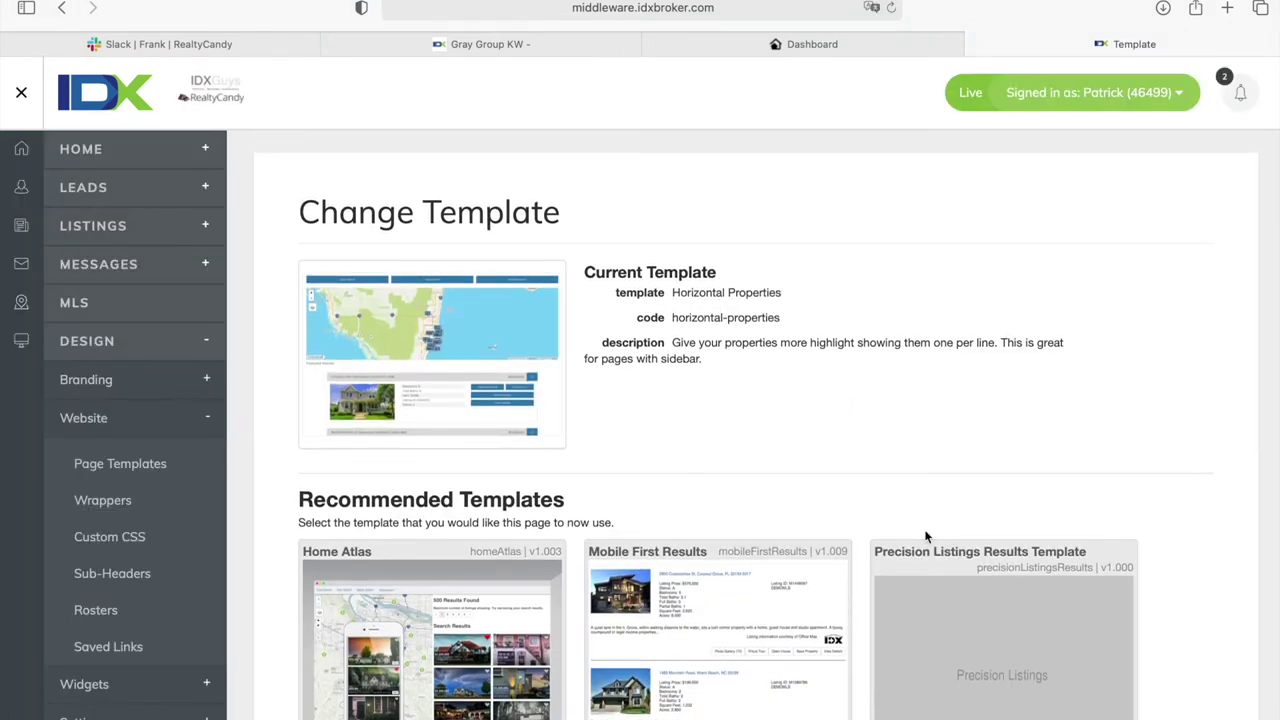
pyautogui.scroll(-6, 926, 537)
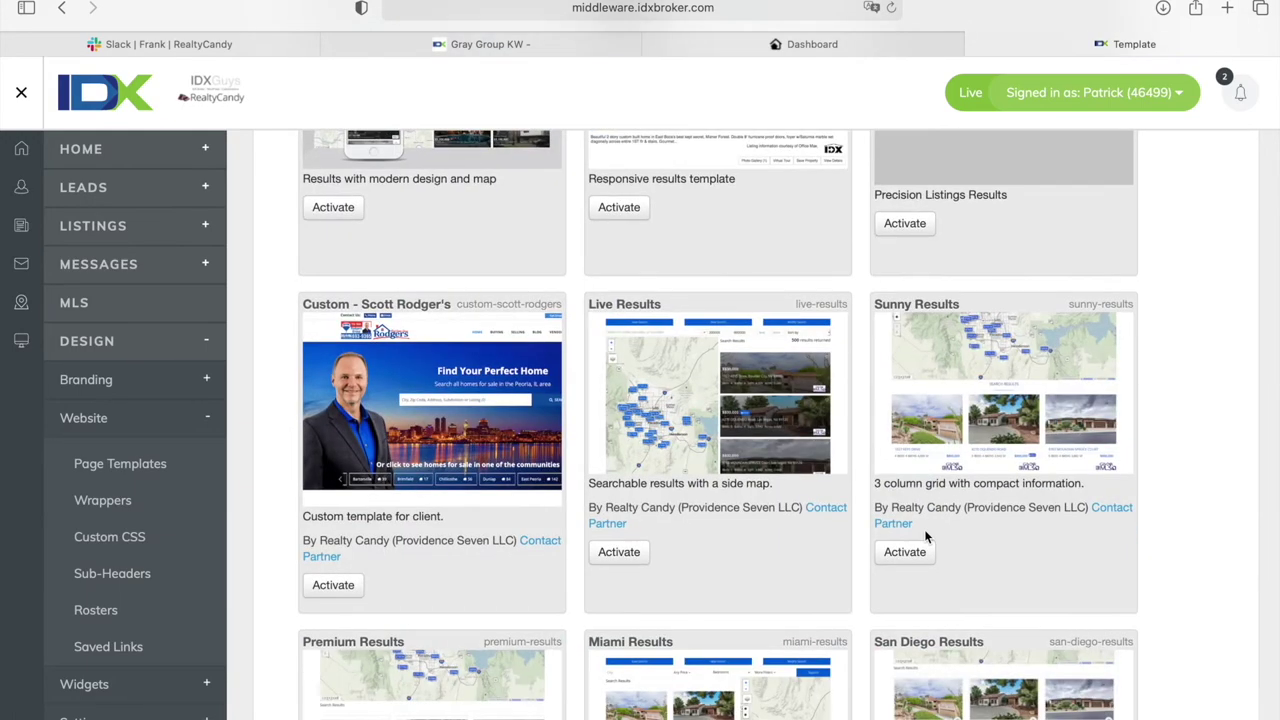
pyautogui.scroll(-8, 926, 537)
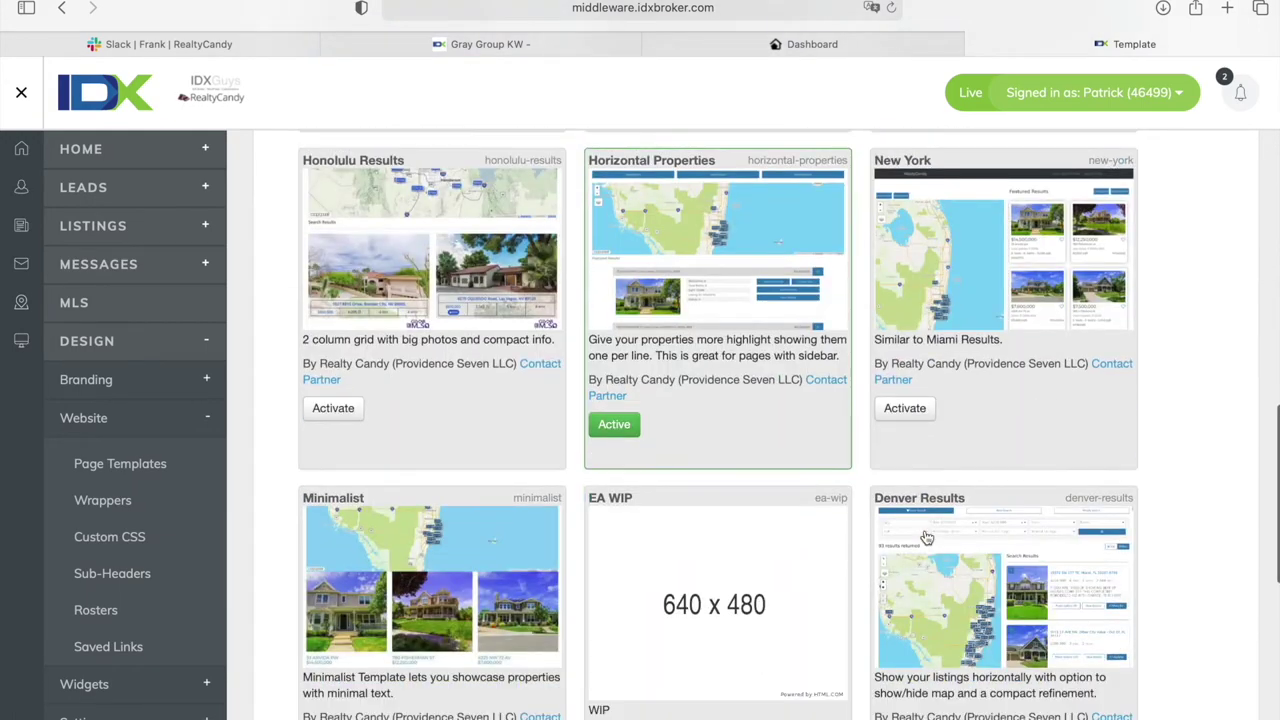
pyautogui.scroll(-10, 926, 537)
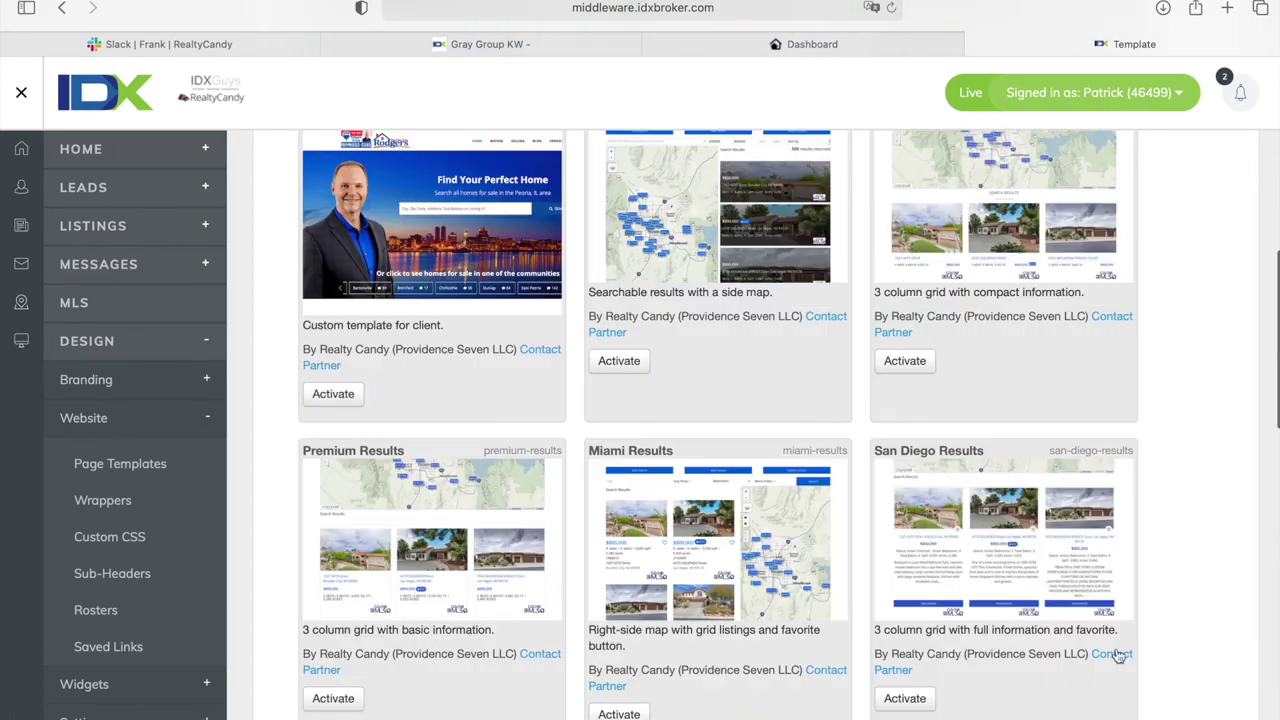
pyautogui.scroll(-1, 973, 410)
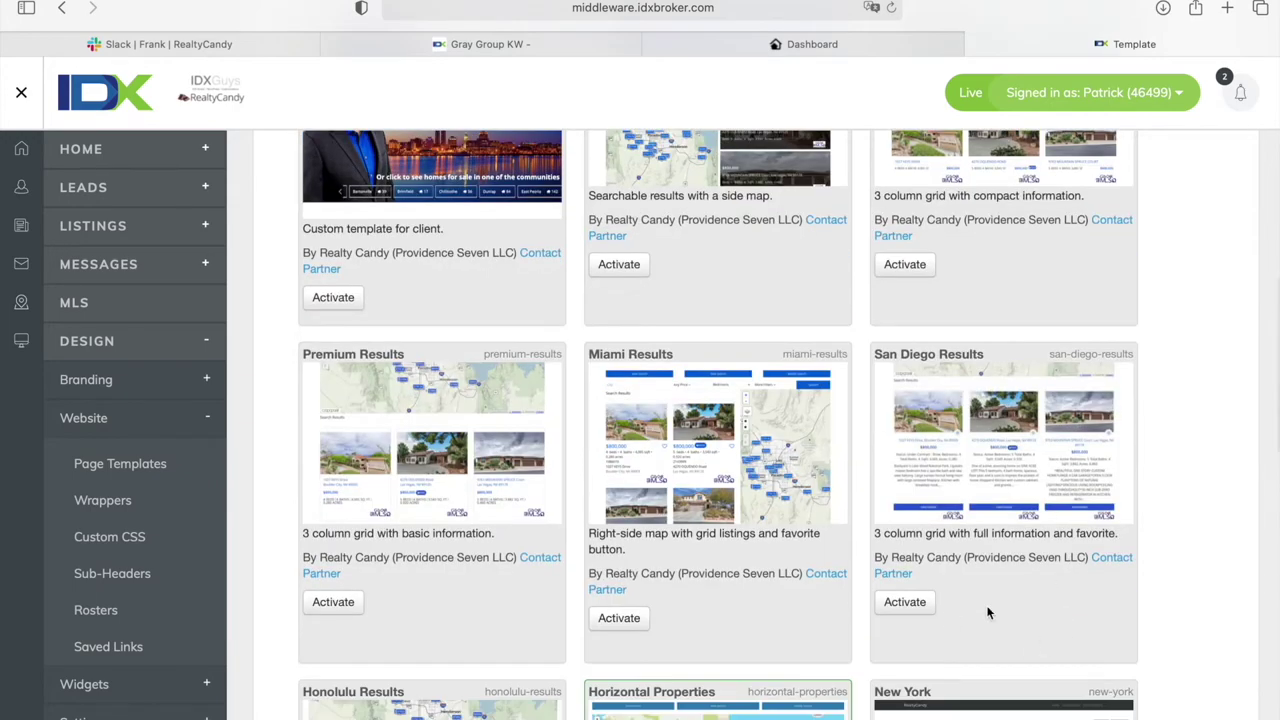
# - Compare the live Albertville results with the template list, where Horizontal Properties is active
pyautogui.hotkey('ctrl', 'shift', 'Tab')
pyautogui.hotkey('ctrl', 'Tab')
pyautogui.press('super+2')
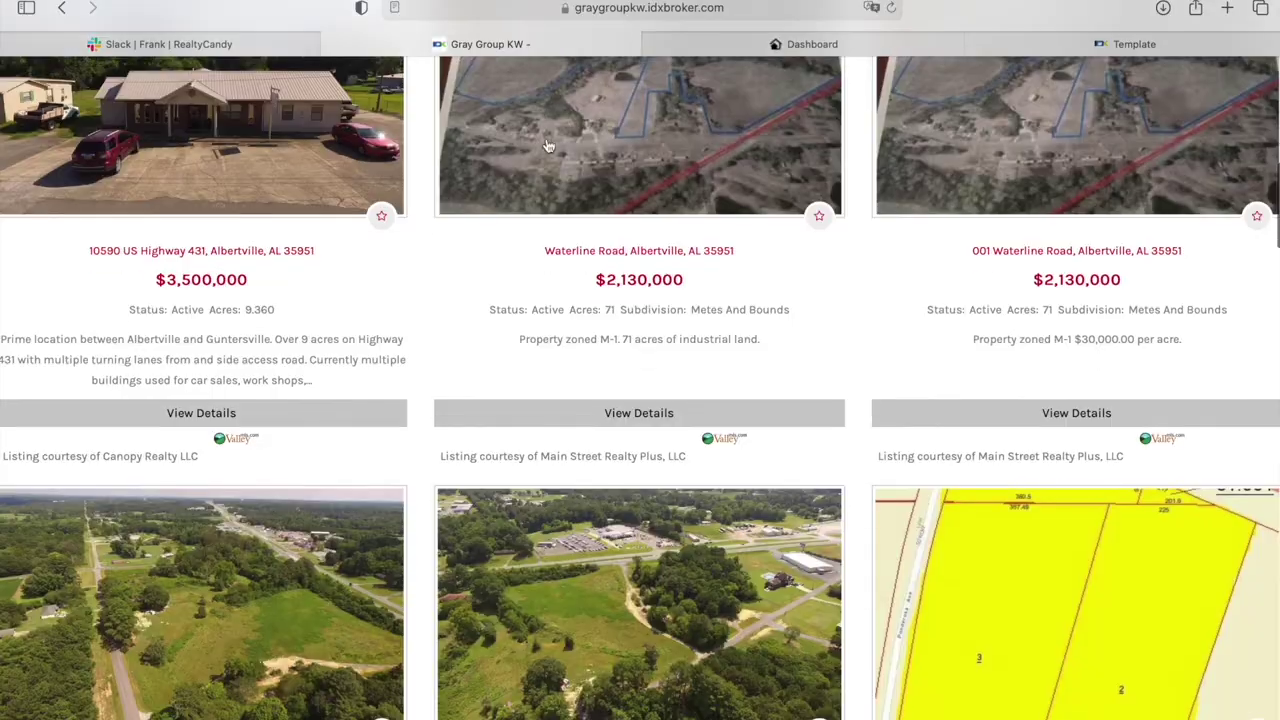
pyautogui.scroll(-5, 684, 377)
pyautogui.scroll(-6, 684, 377)
pyautogui.scroll(3, 1029, 79)
pyautogui.click(1030, 48)
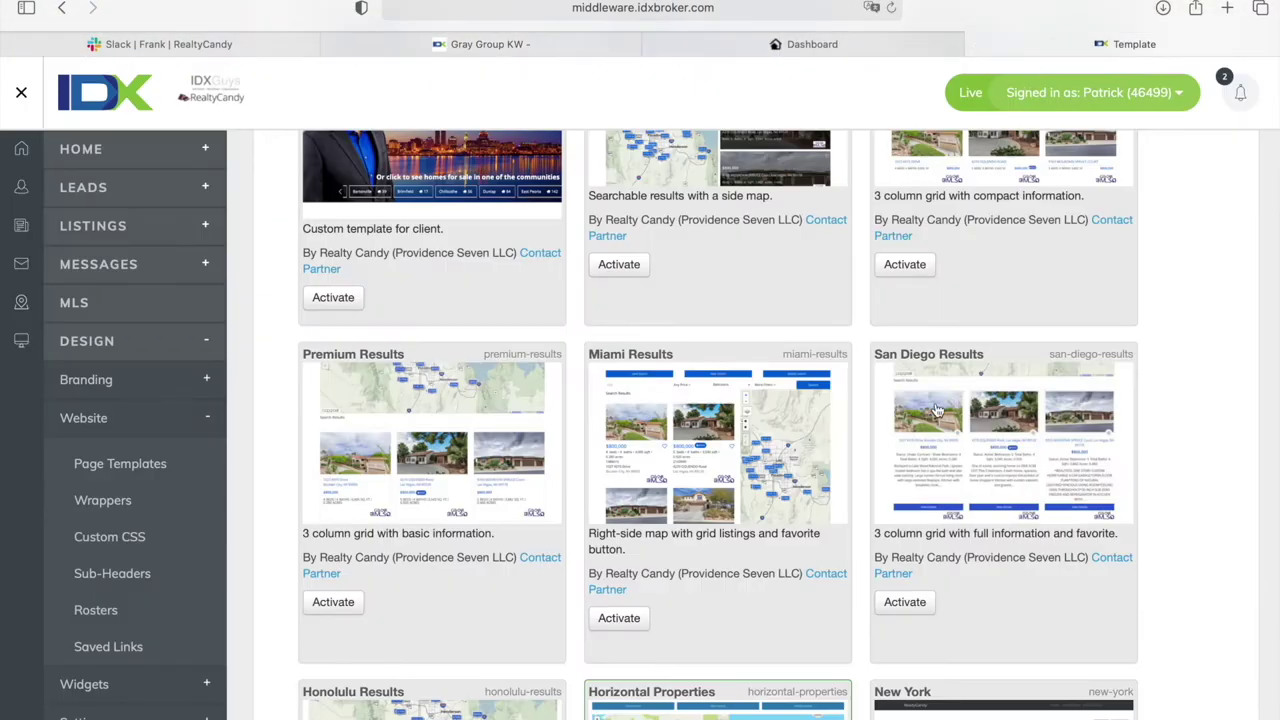
pyautogui.scroll(-2, 700, 420)
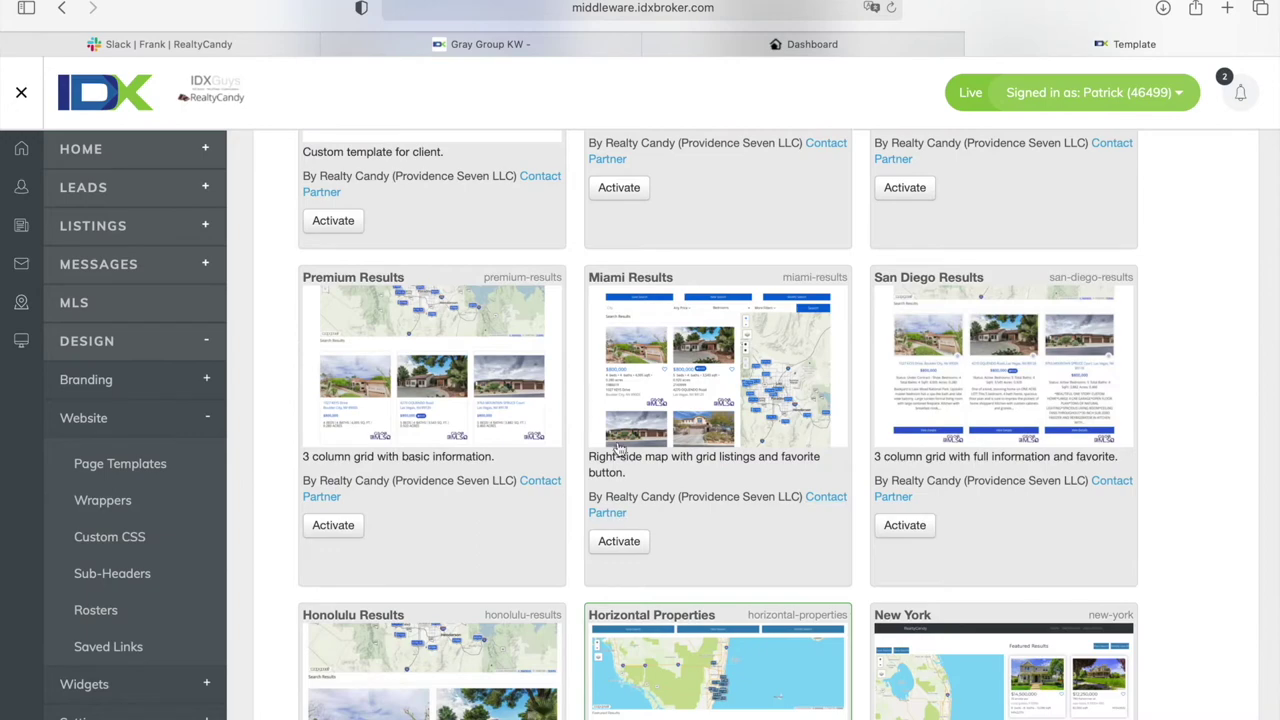
pyautogui.scroll(-3, 480, 377)
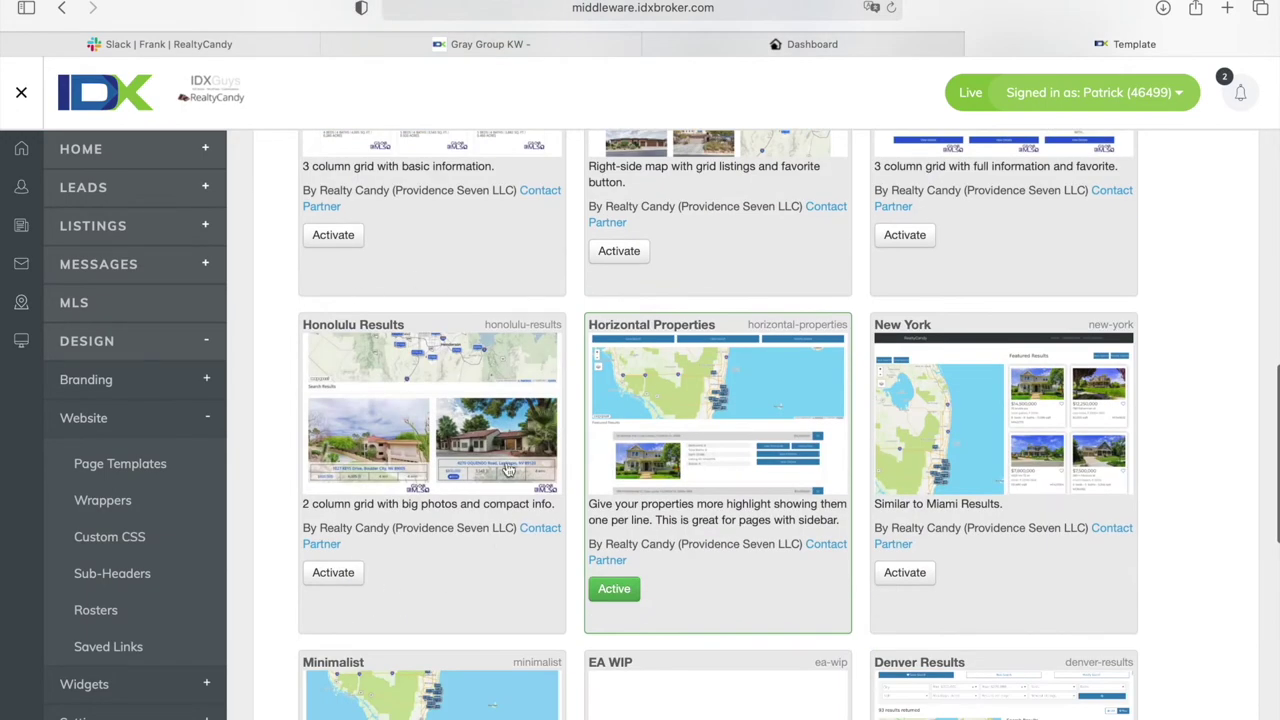
pyautogui.scroll(-5, 670, 455)
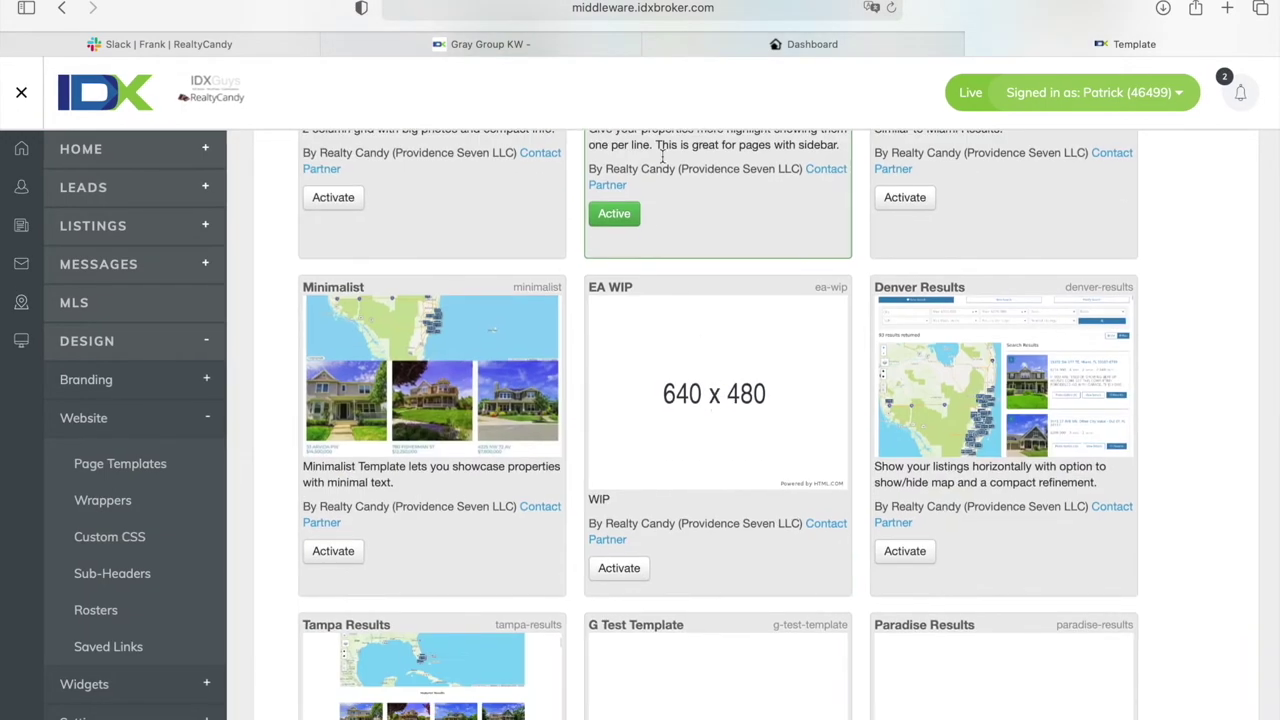
pyautogui.click(605, 42)
pyautogui.scroll(10, 822, 199)
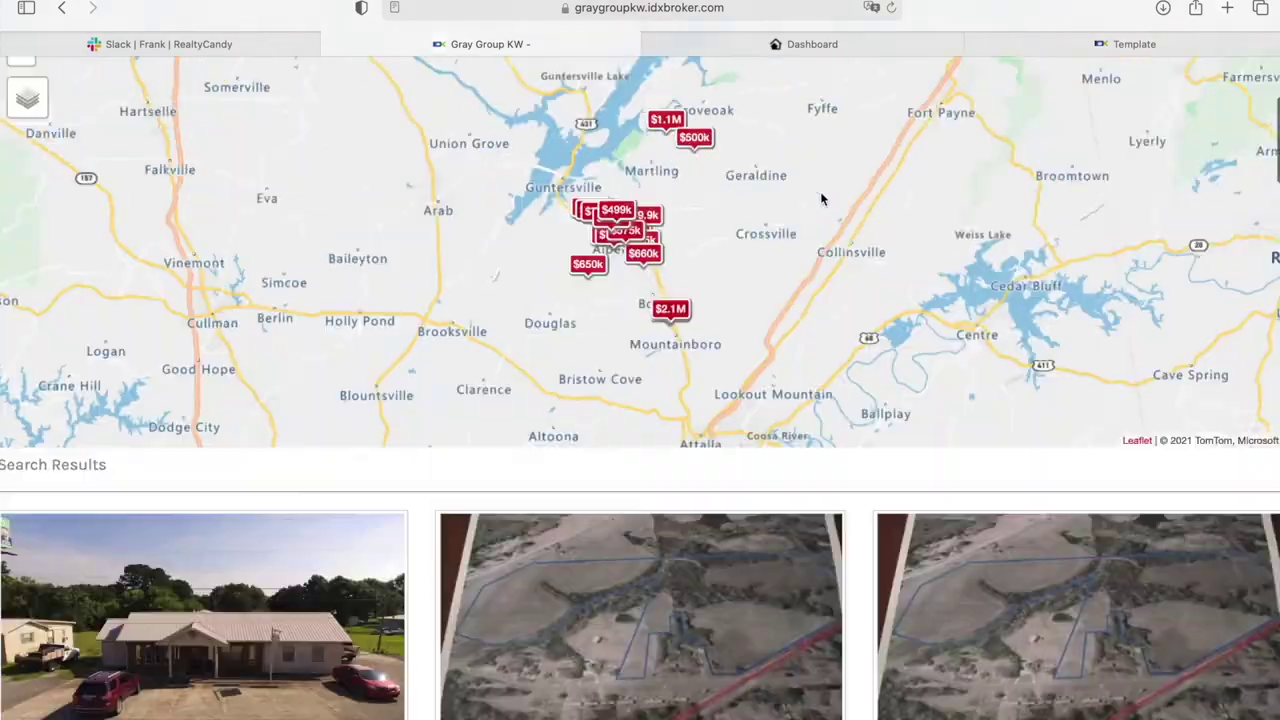
# - Open the 100 Atp Drive listing from the $499k map marker's popup
pyautogui.scroll(3, 822, 199)
pyautogui.scroll(-10, 820, 477)
pyautogui.scroll(-20, 820, 477)
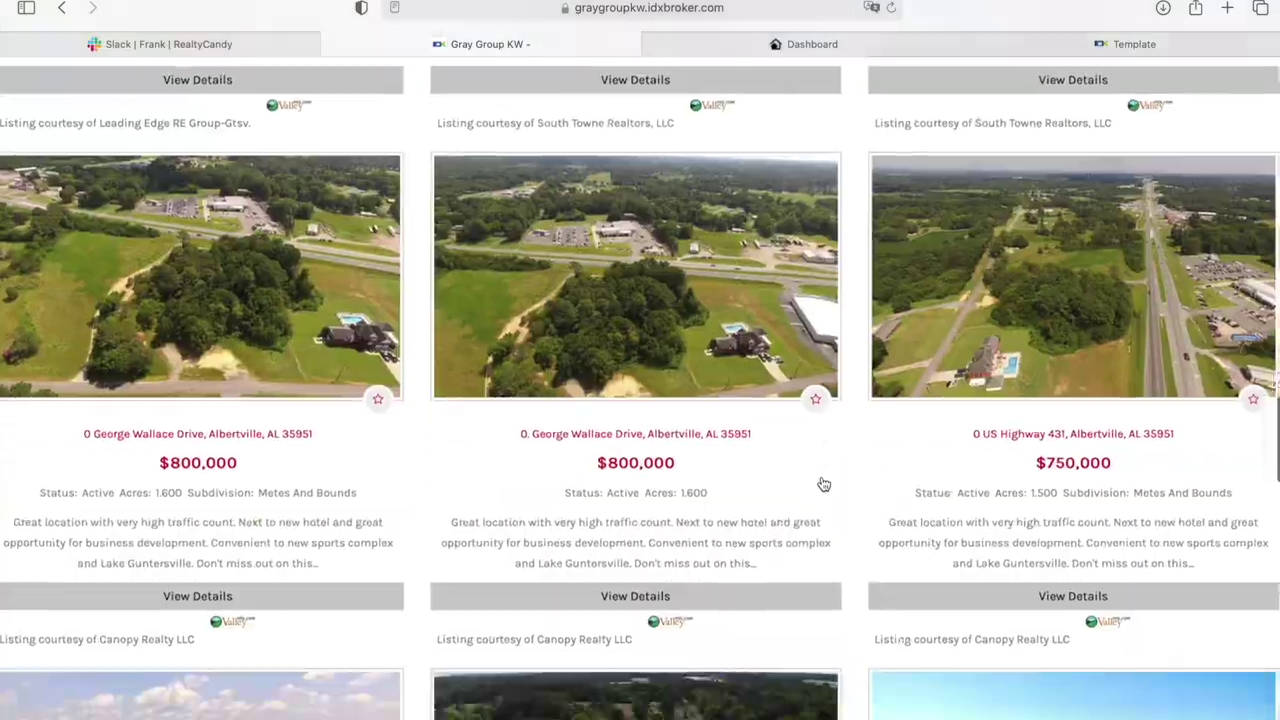
pyautogui.scroll(-4, 822, 484)
pyautogui.scroll(20, 822, 484)
pyautogui.scroll(-3, 822, 484)
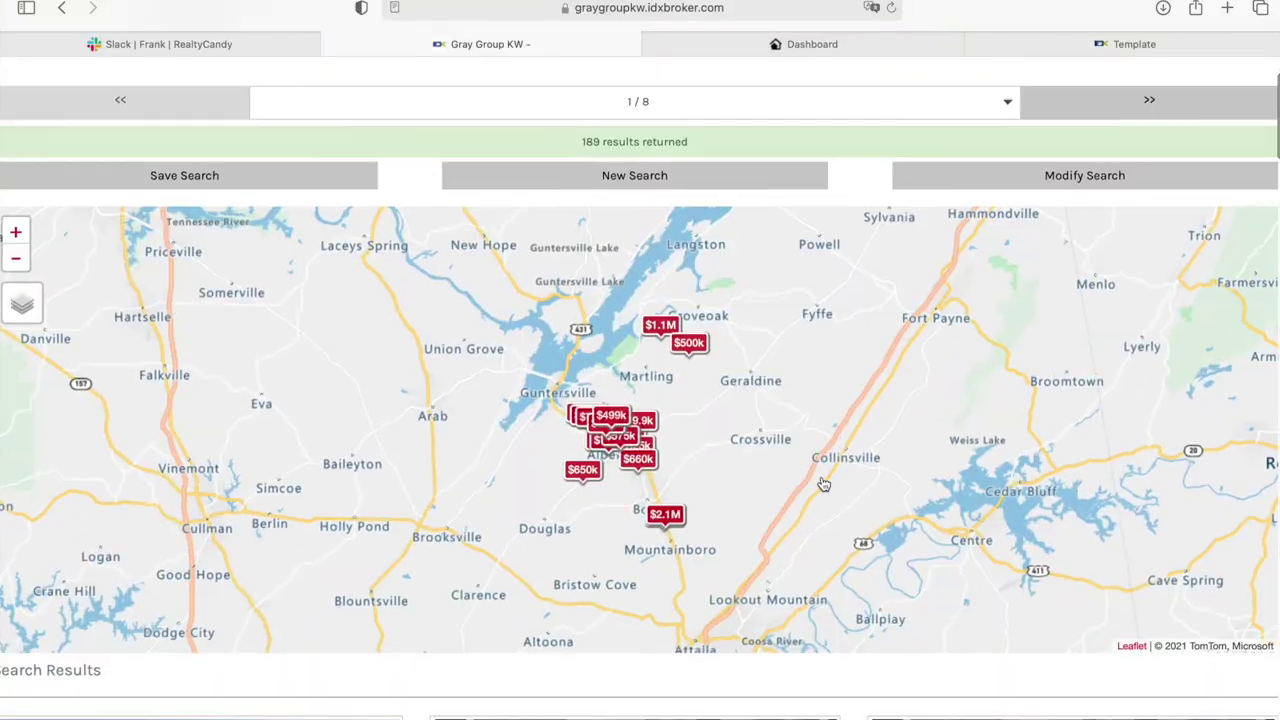
pyautogui.click(628, 424)
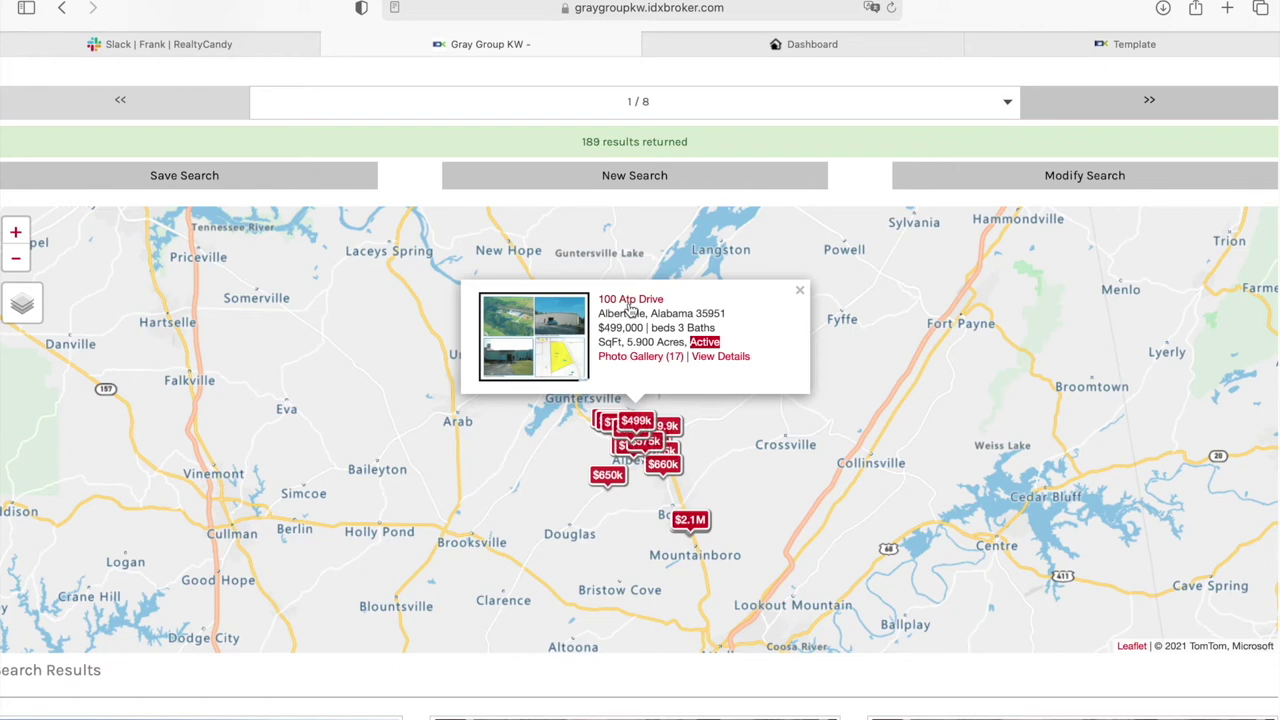
pyautogui.click(629, 303)
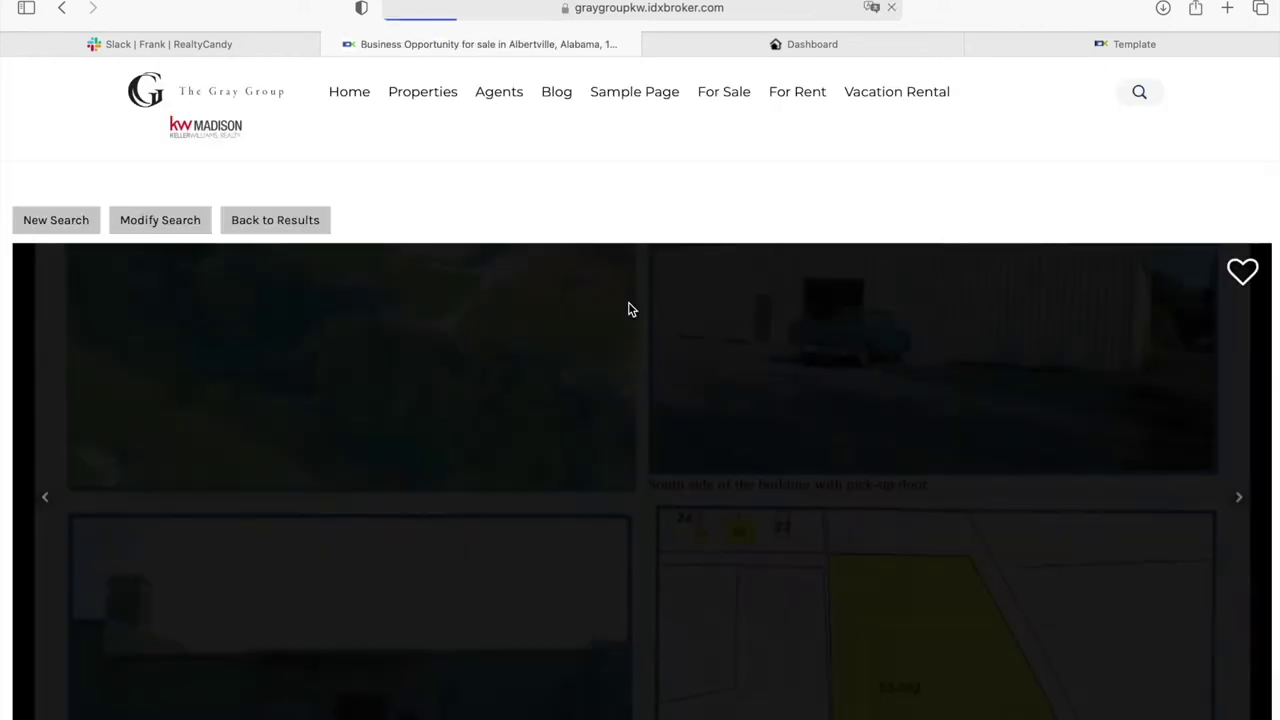
# - Scroll the listing details, go back to the results map, and start a new search
pyautogui.scroll(-5, 628, 302)
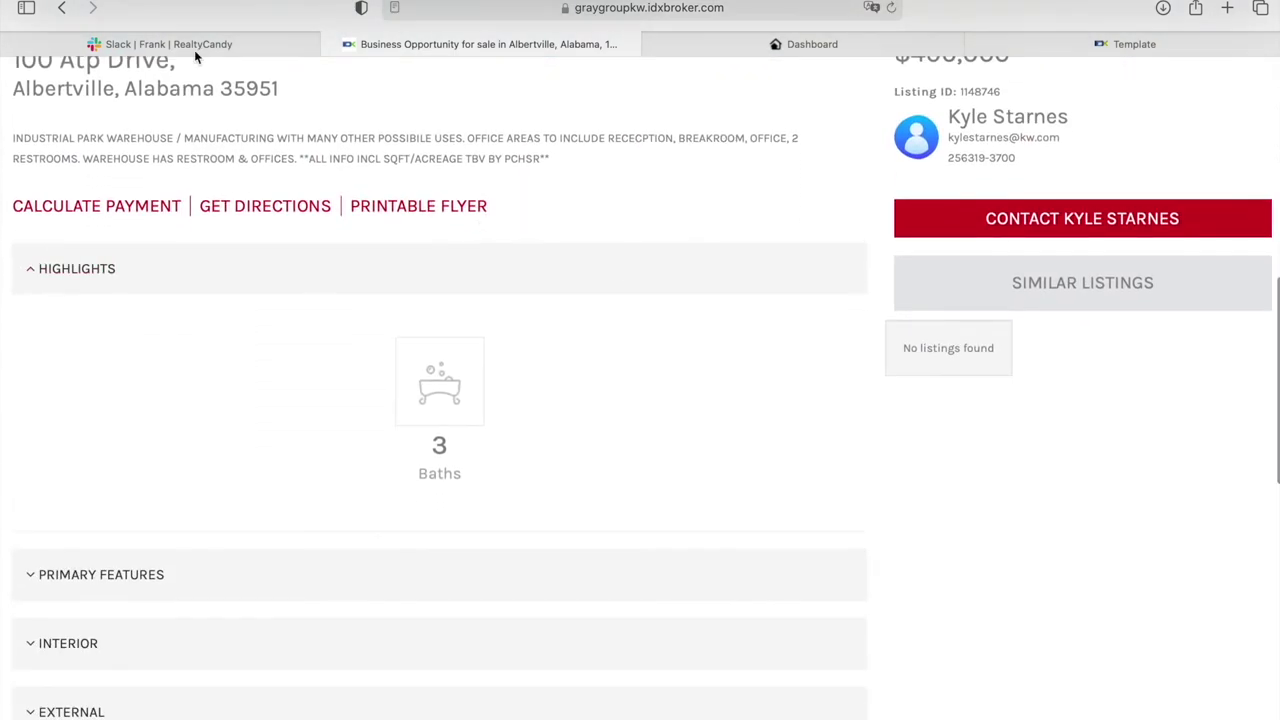
pyautogui.click(63, 10)
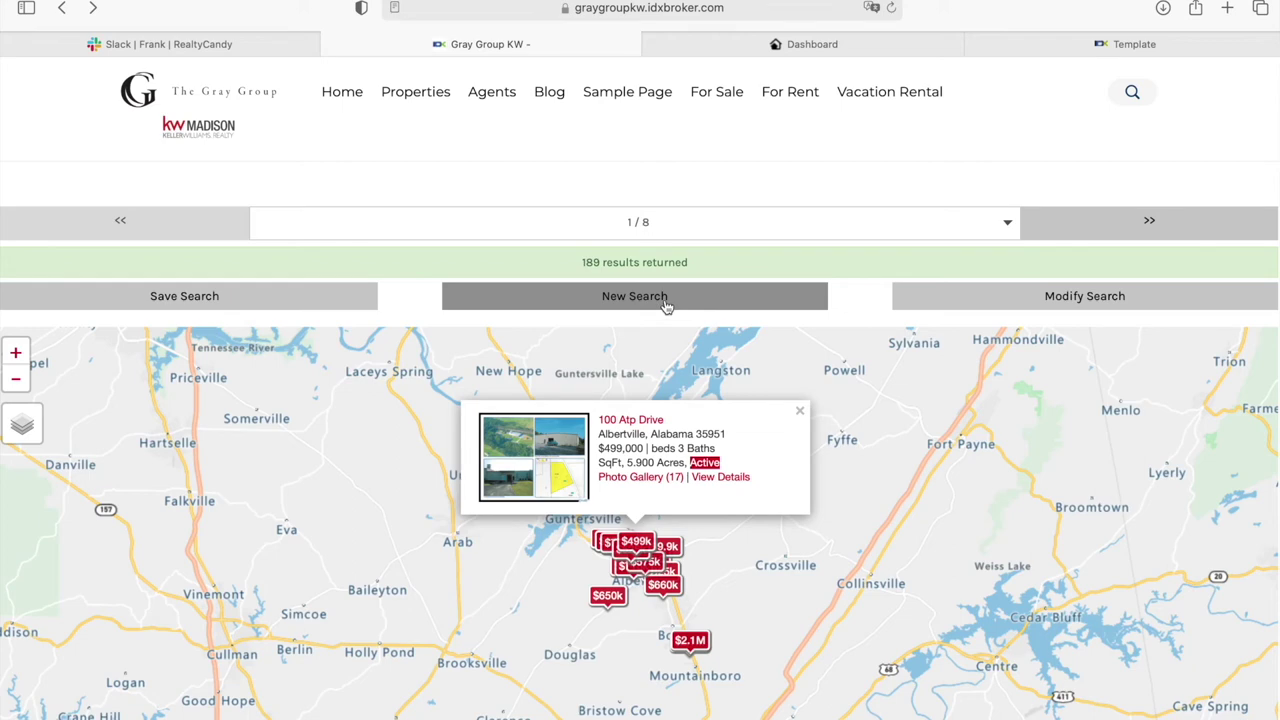
pyautogui.click(667, 307)
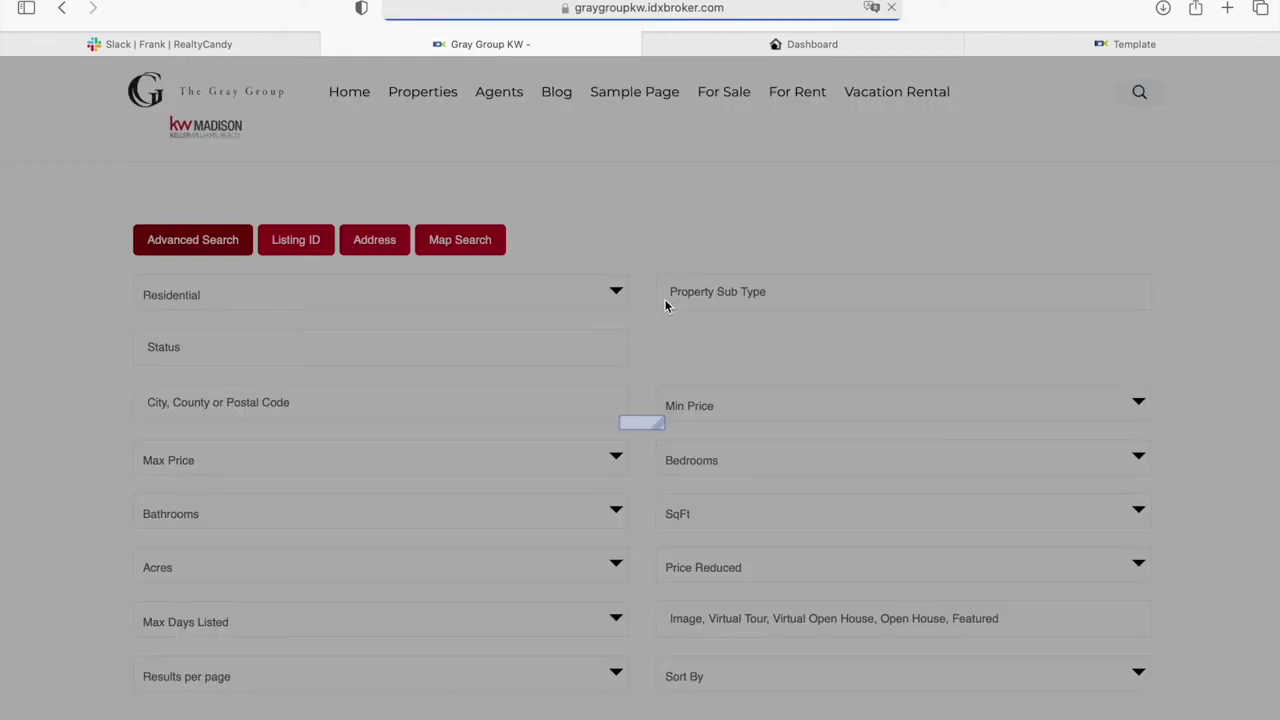
# - Look over the Advanced Search form and submit it with every filter left at its default
pyautogui.scroll(-2, 662, 513)
pyautogui.scroll(2, 662, 513)
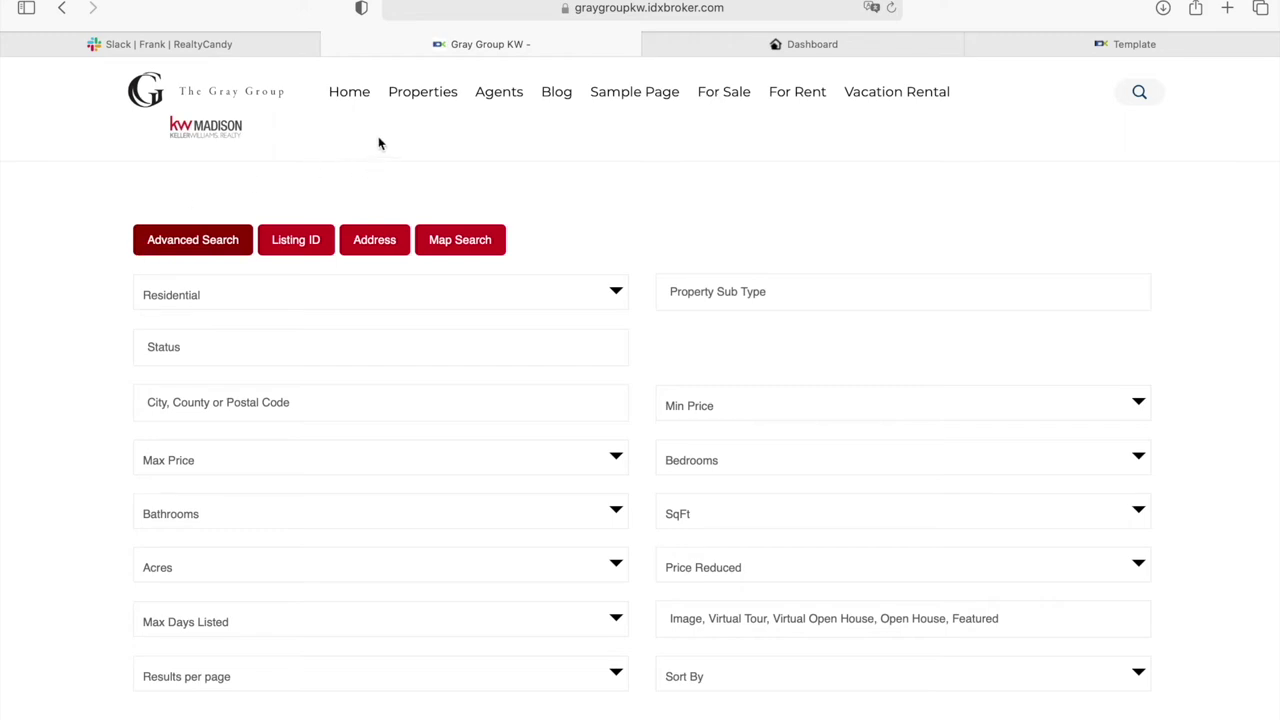
pyautogui.scroll(-10, 616, 226)
pyautogui.scroll(4, 616, 219)
pyautogui.scroll(6, 616, 219)
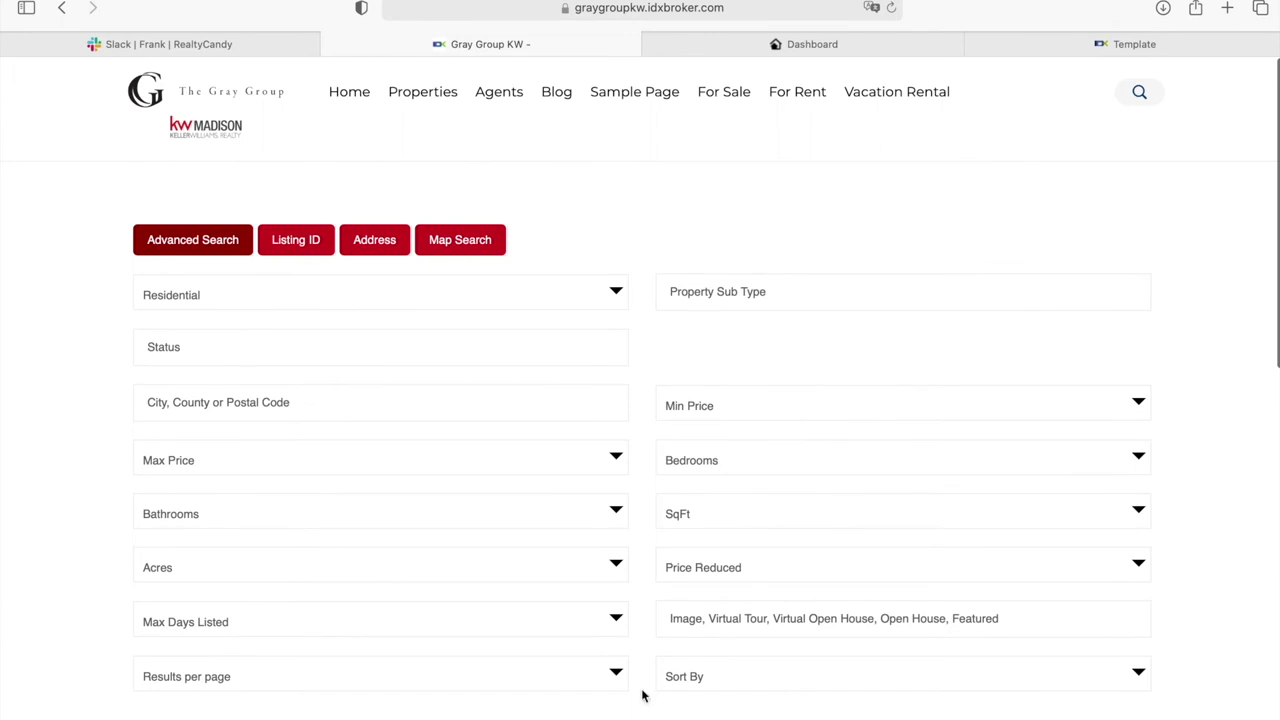
pyautogui.scroll(-10, 683, 470)
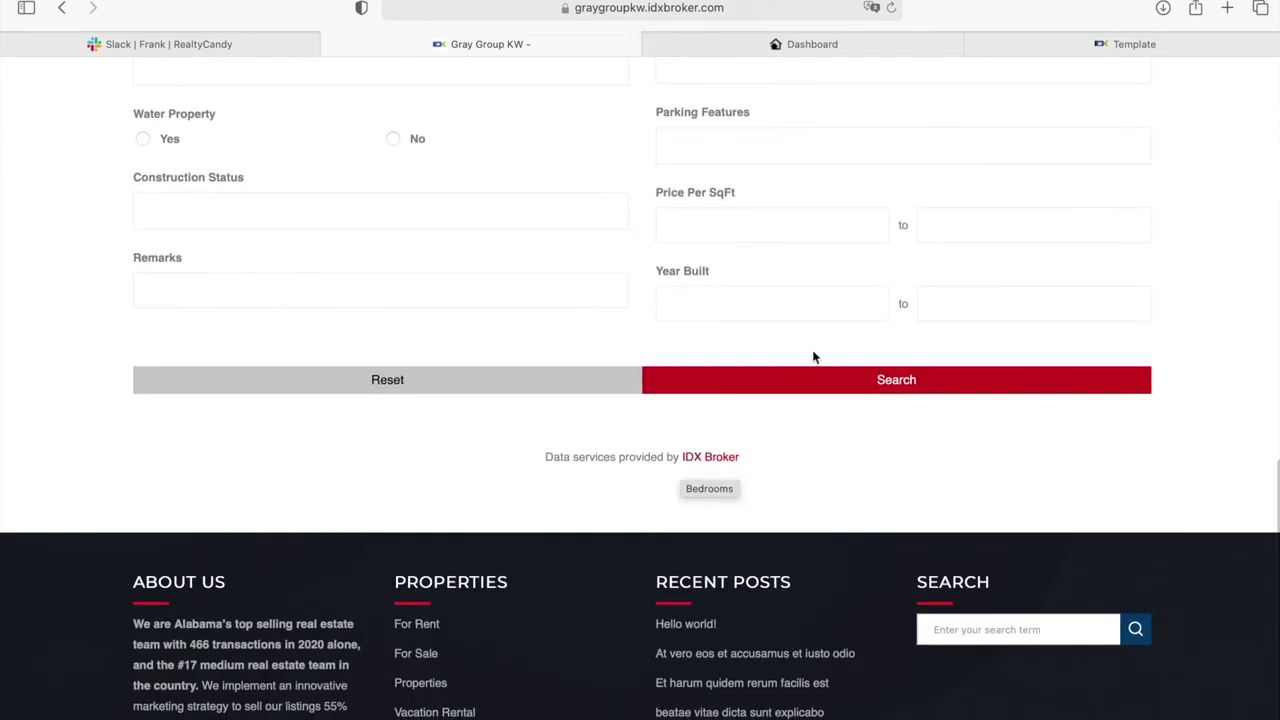
pyautogui.click(800, 376)
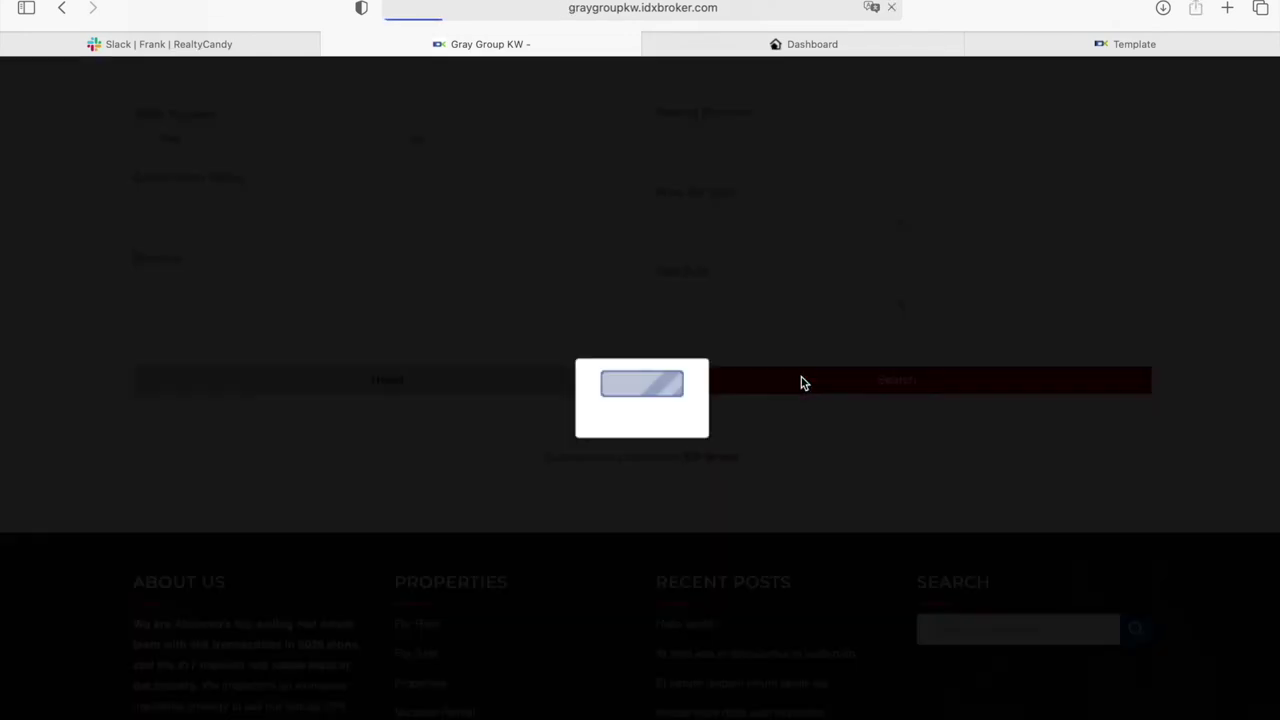
# - Scan the high-priced default results, go back to the search form, and switch to Map Search
pyautogui.scroll(-4, 801, 383)
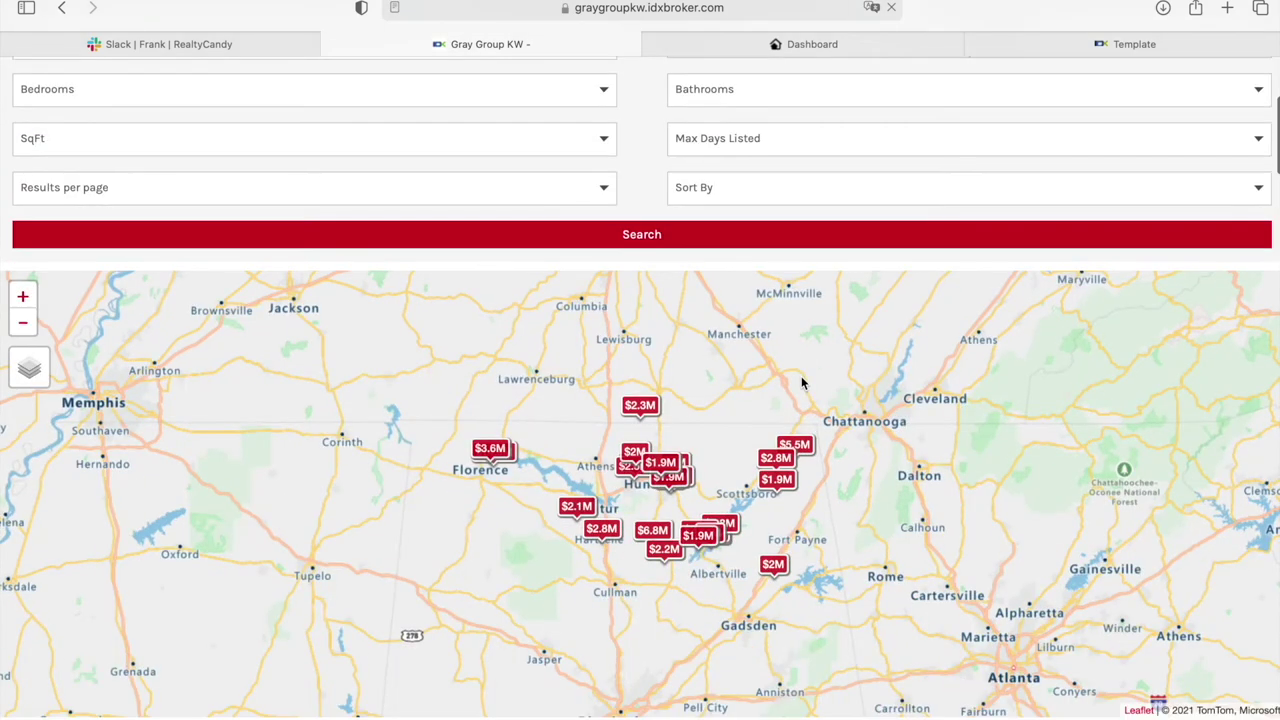
pyautogui.scroll(-12, 801, 382)
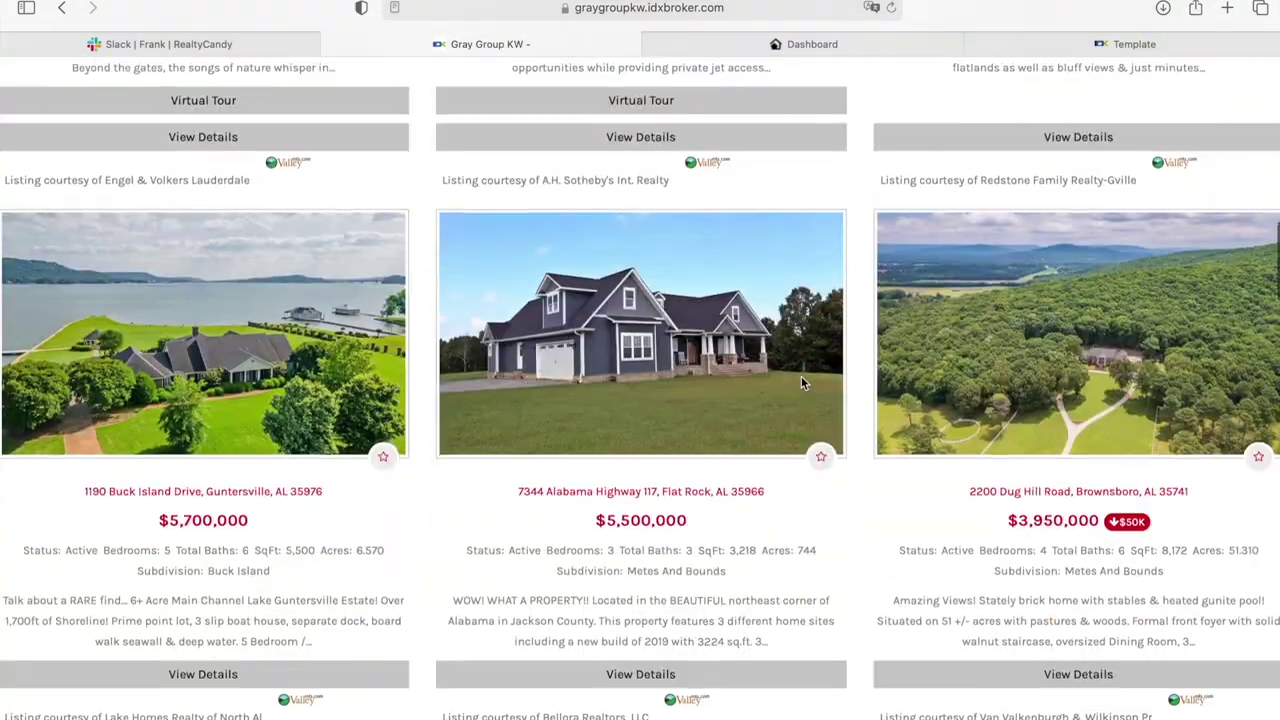
pyautogui.scroll(9, 801, 380)
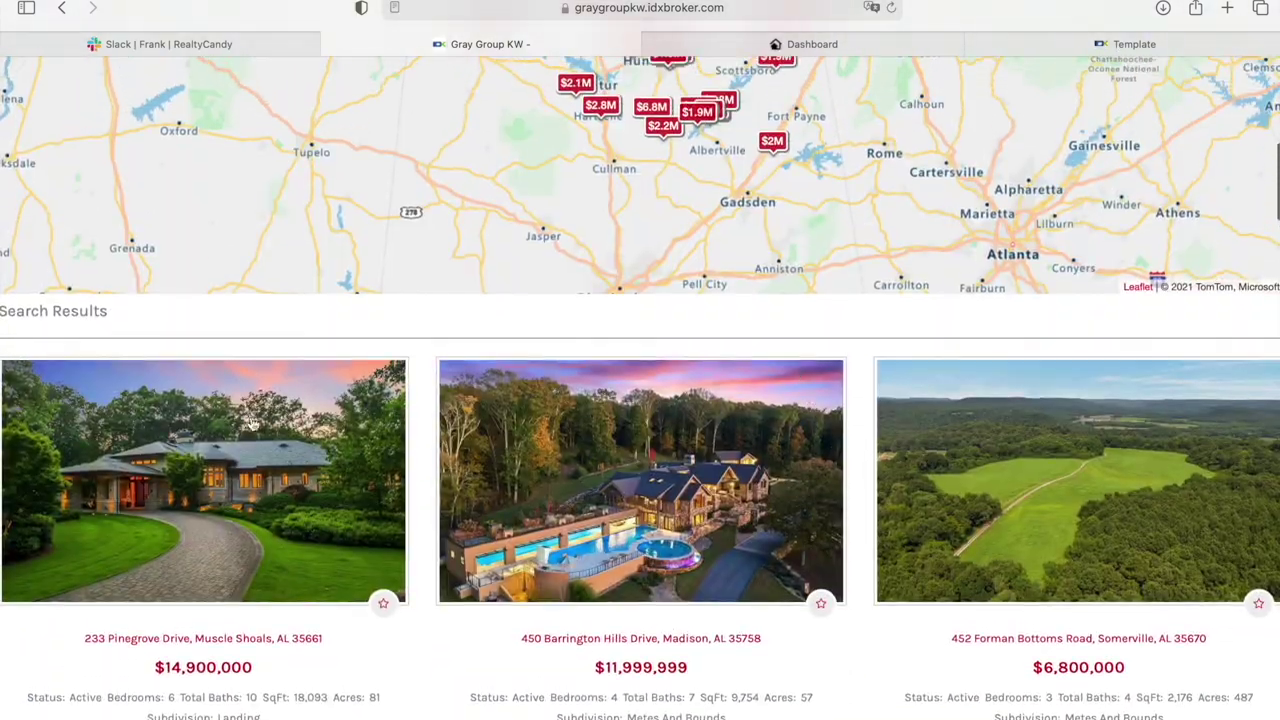
pyautogui.click(62, 8)
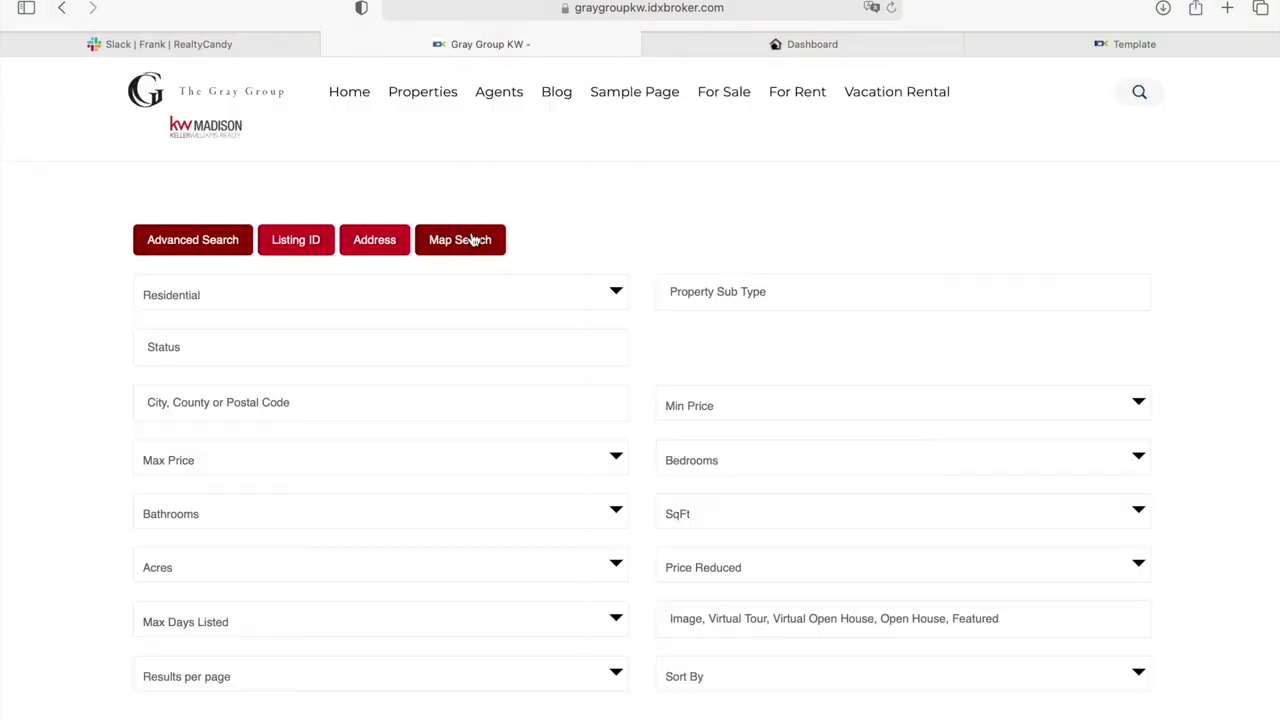
pyautogui.click(474, 240)
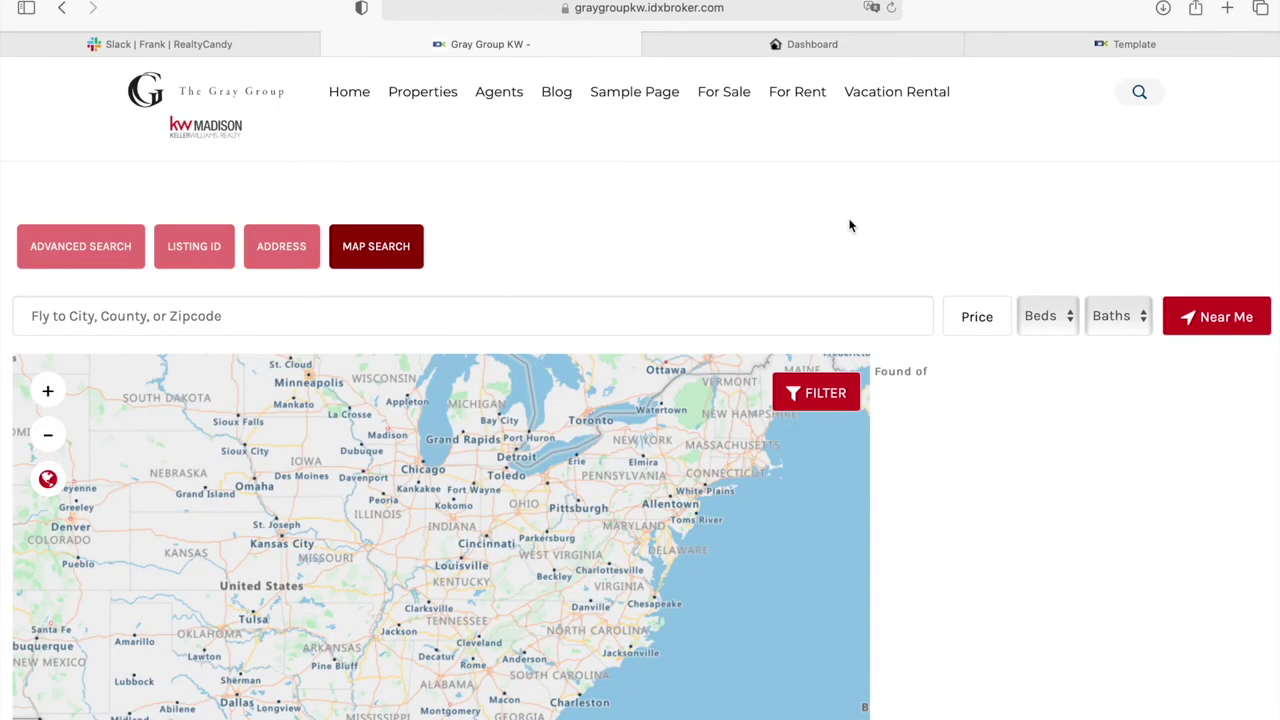
# - Zoom the map in and shift it toward the Madison–Huntsville area
pyautogui.scroll(-3, 849, 225)
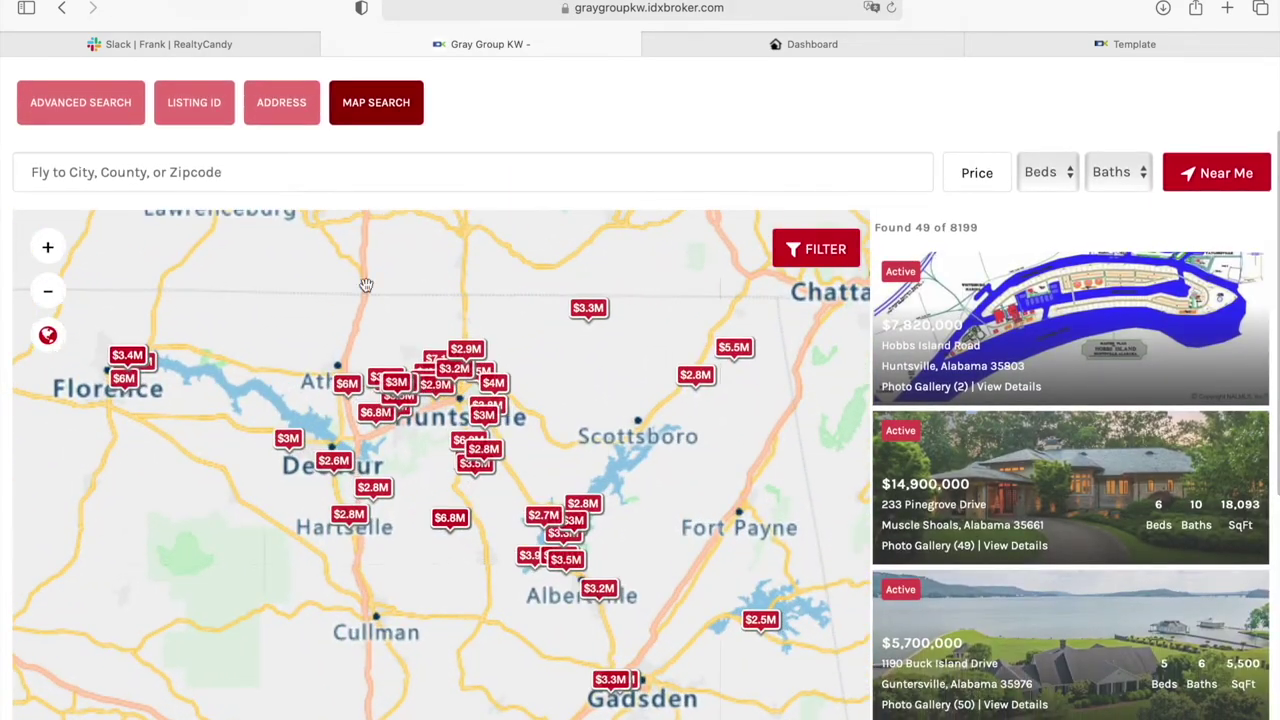
pyautogui.scroll(-2, 499, 286)
pyautogui.click(48, 177)
pyautogui.moveTo(714, 258); pyautogui.dragTo(932, 300)
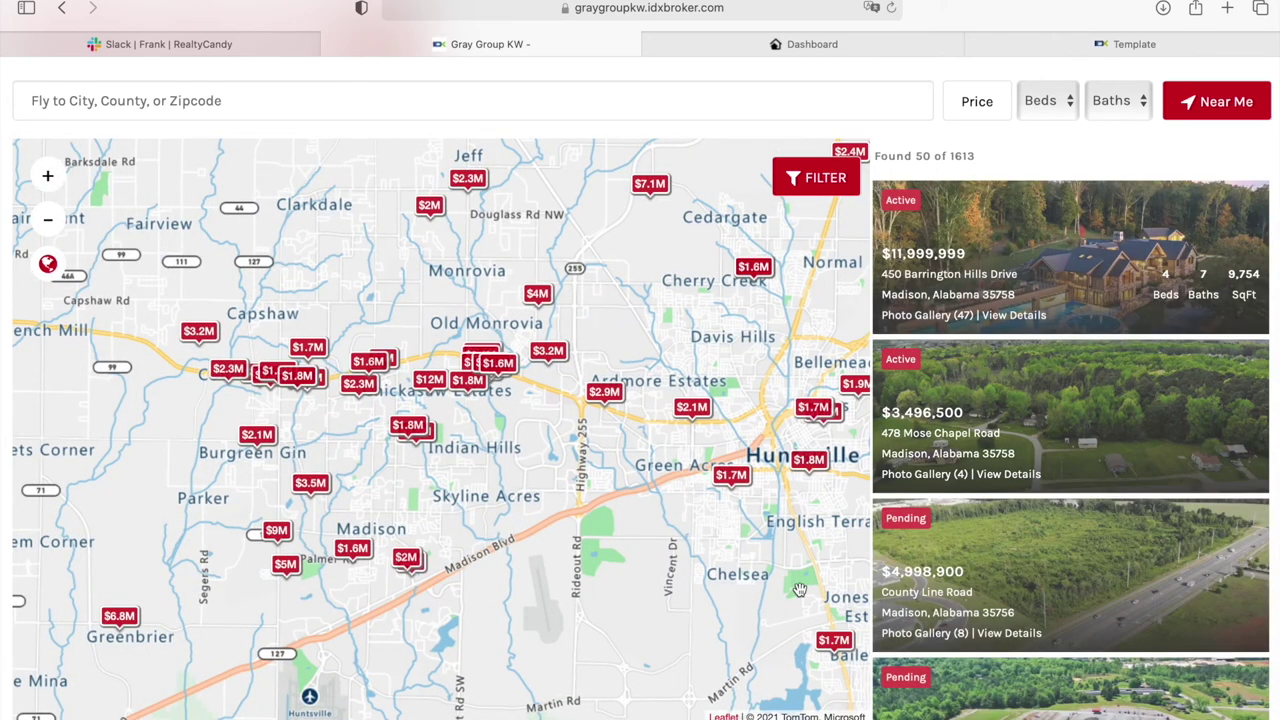
# - Browse the Huntsville-area results and open the $11,999,999 Madison listing
pyautogui.scroll(-2, 800, 590)
pyautogui.scroll(4, 800, 590)
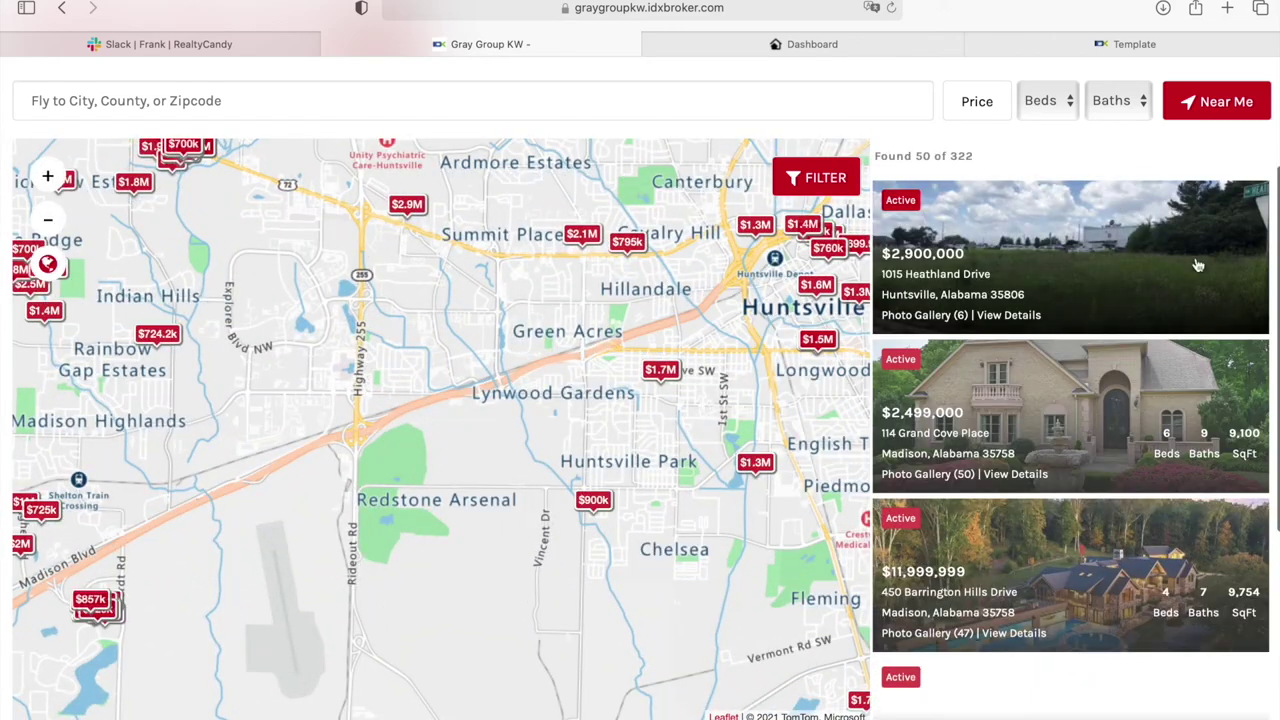
pyautogui.scroll(-4, 1110, 260)
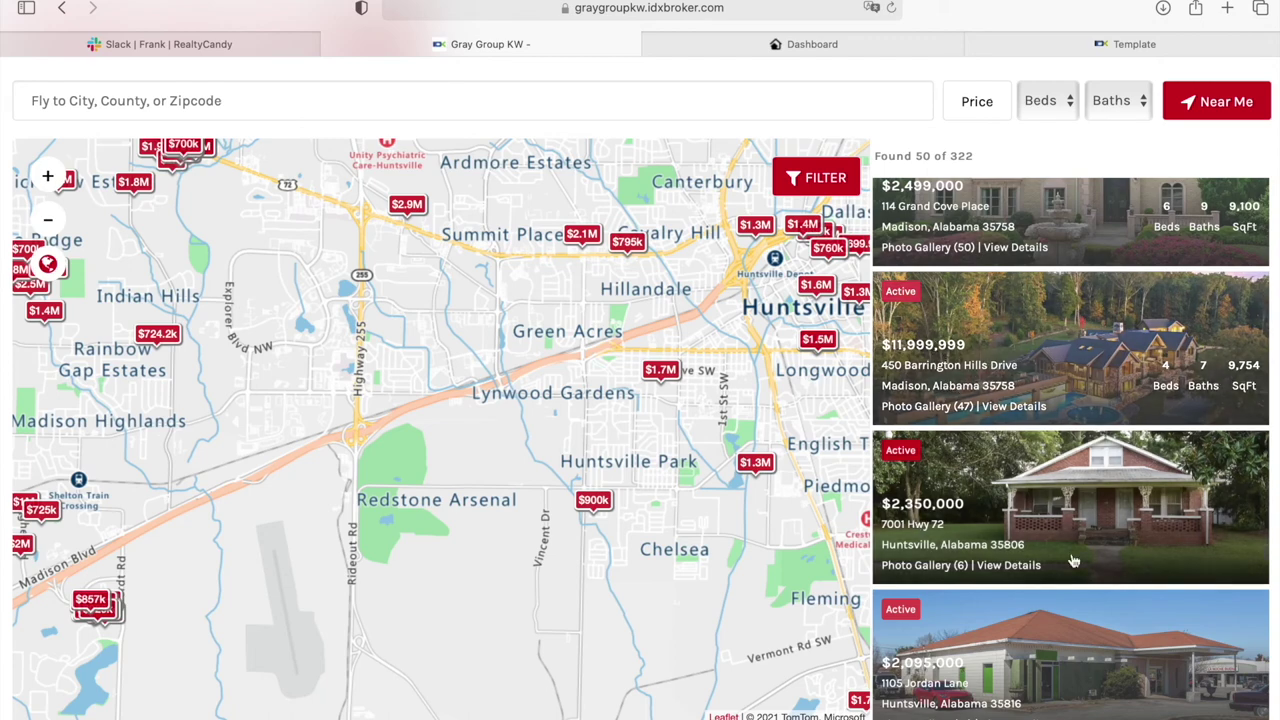
pyautogui.scroll(-5, 1148, 531)
pyautogui.scroll(8, 1150, 530)
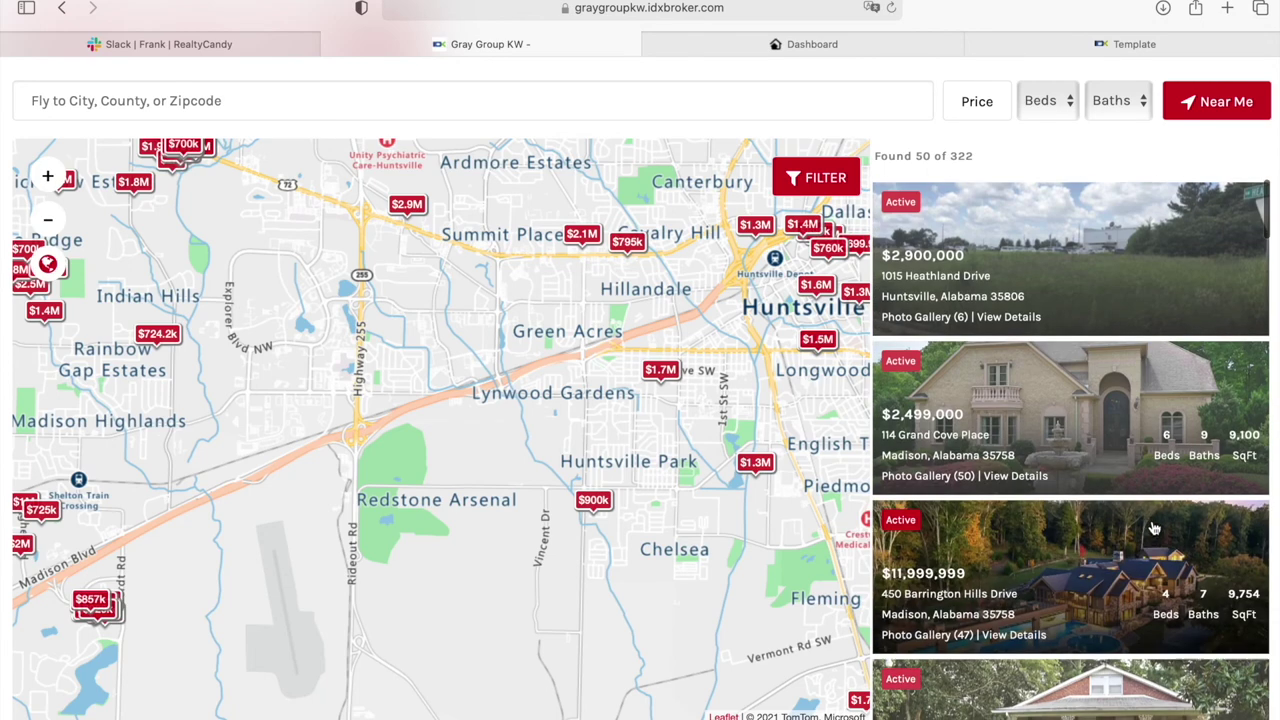
pyautogui.click(1092, 557)
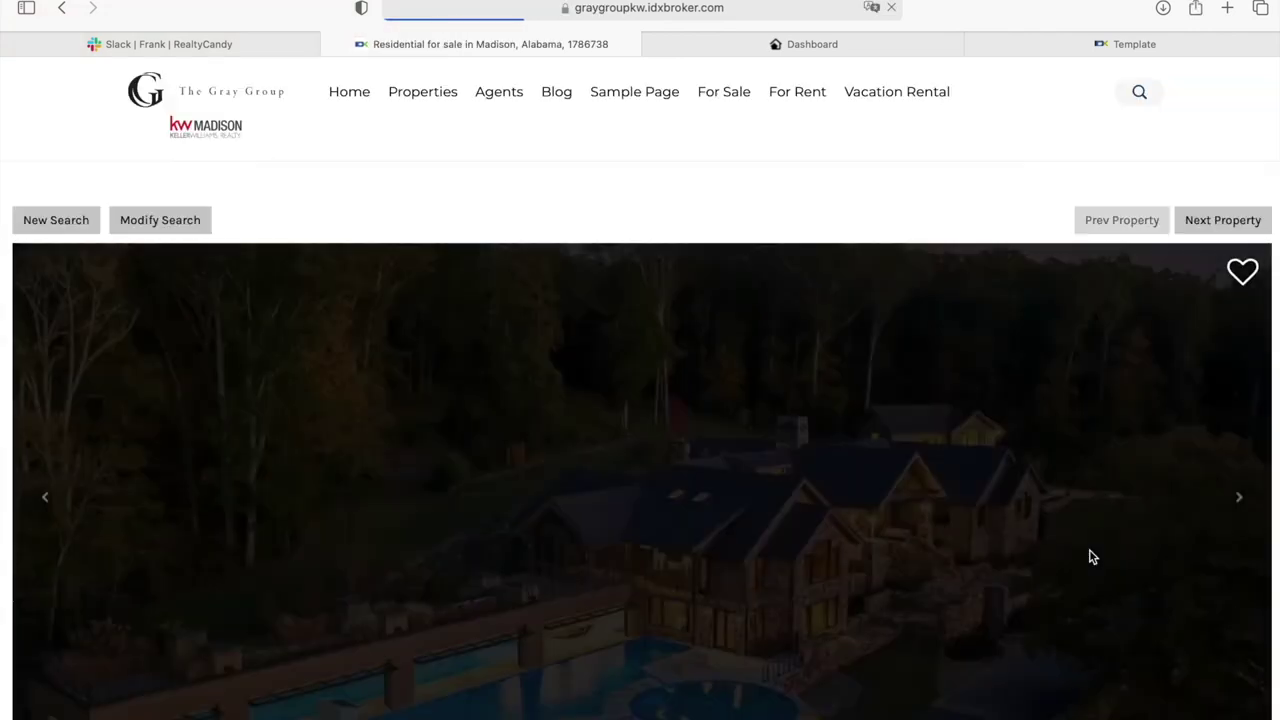
# - Scroll down and back up the Madison listing's details, then return via the Gray Group logo
pyautogui.scroll(-10, 1092, 557)
pyautogui.scroll(-20, 1091, 557)
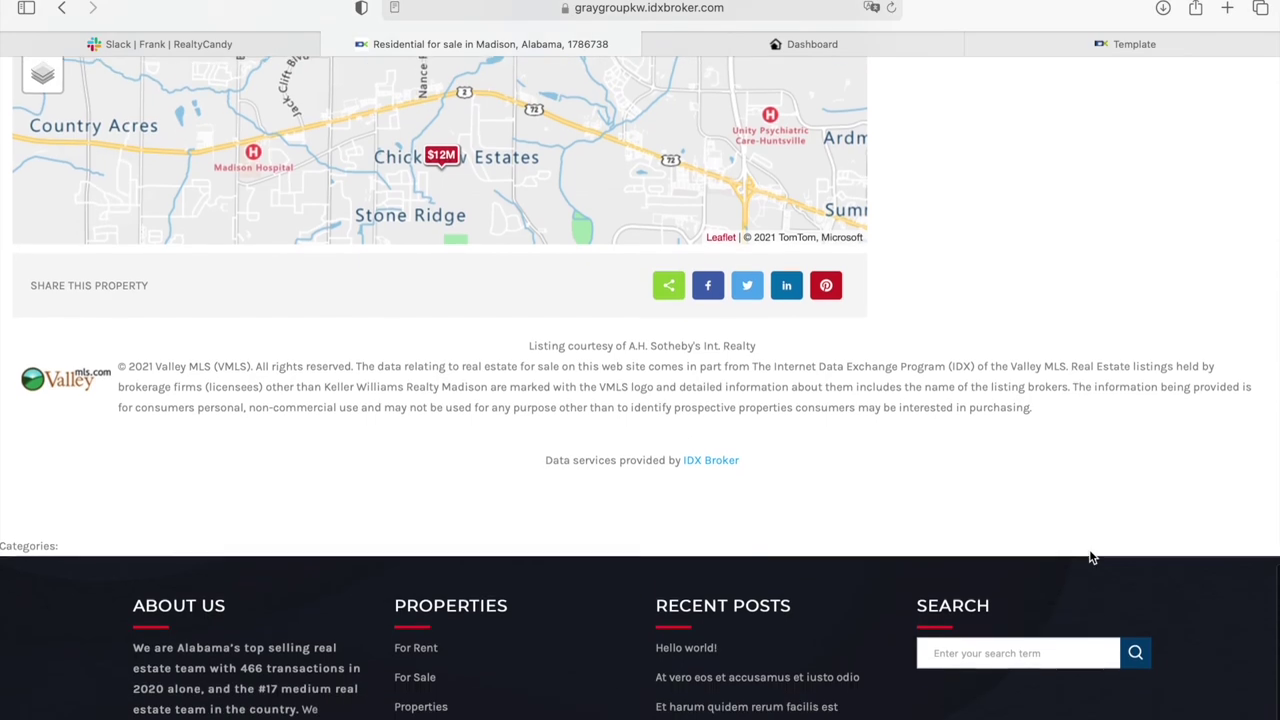
pyautogui.scroll(7, 1089, 555)
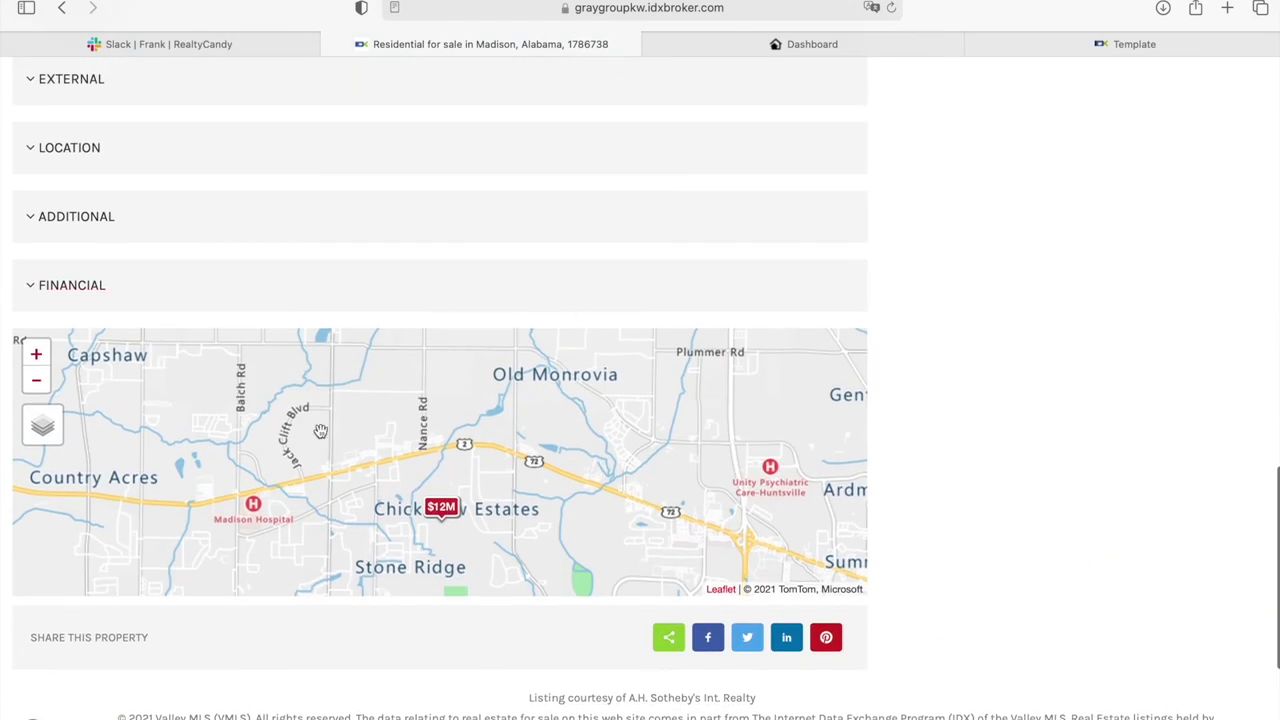
pyautogui.scroll(15, 1167, 330)
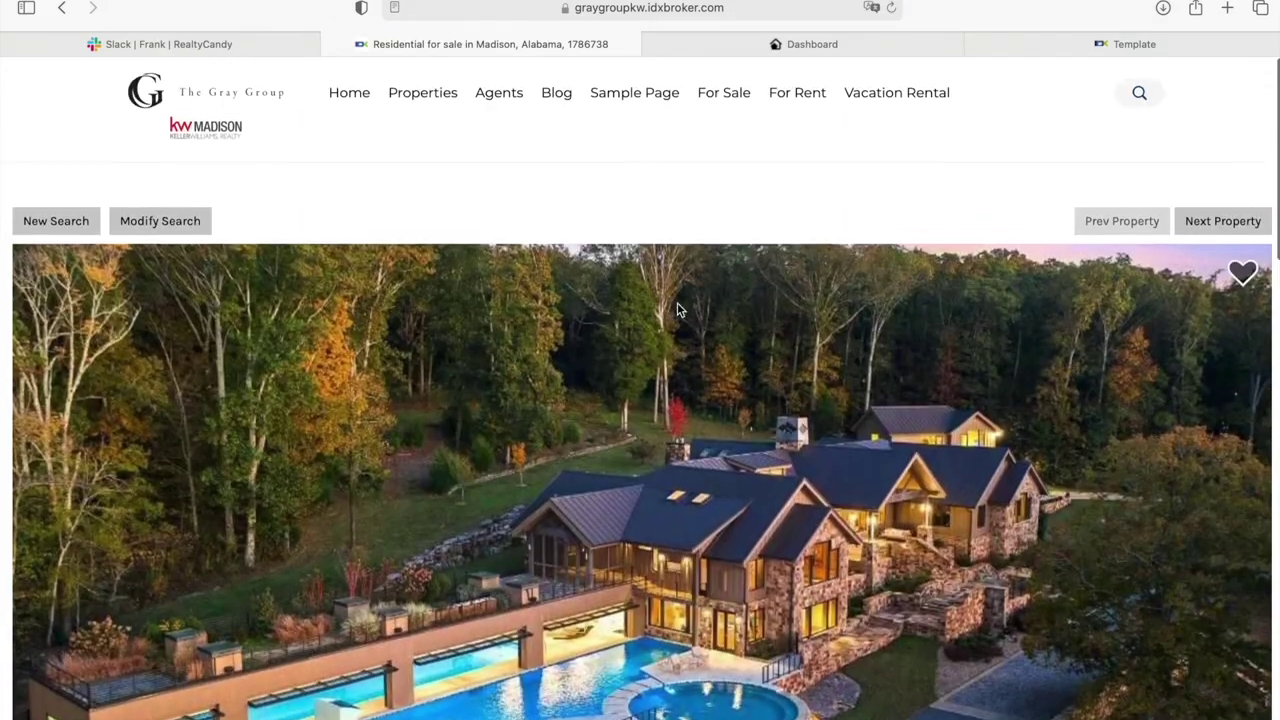
pyautogui.click(221, 93)
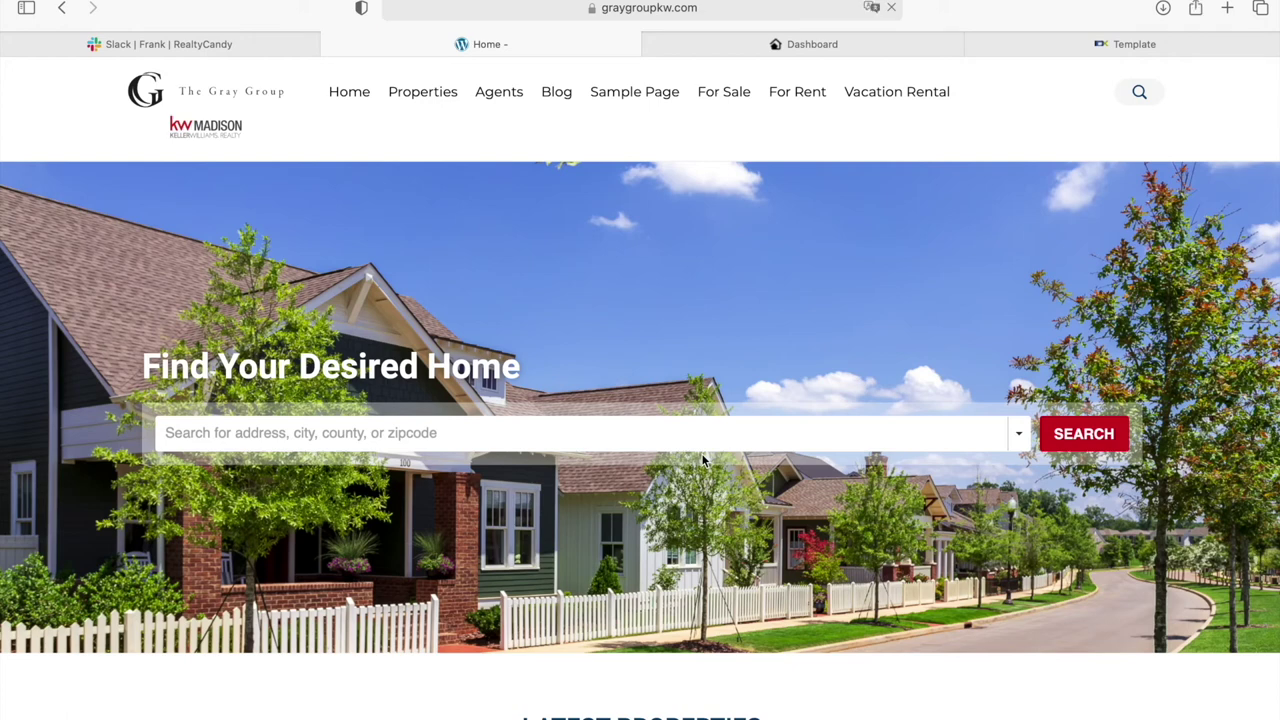